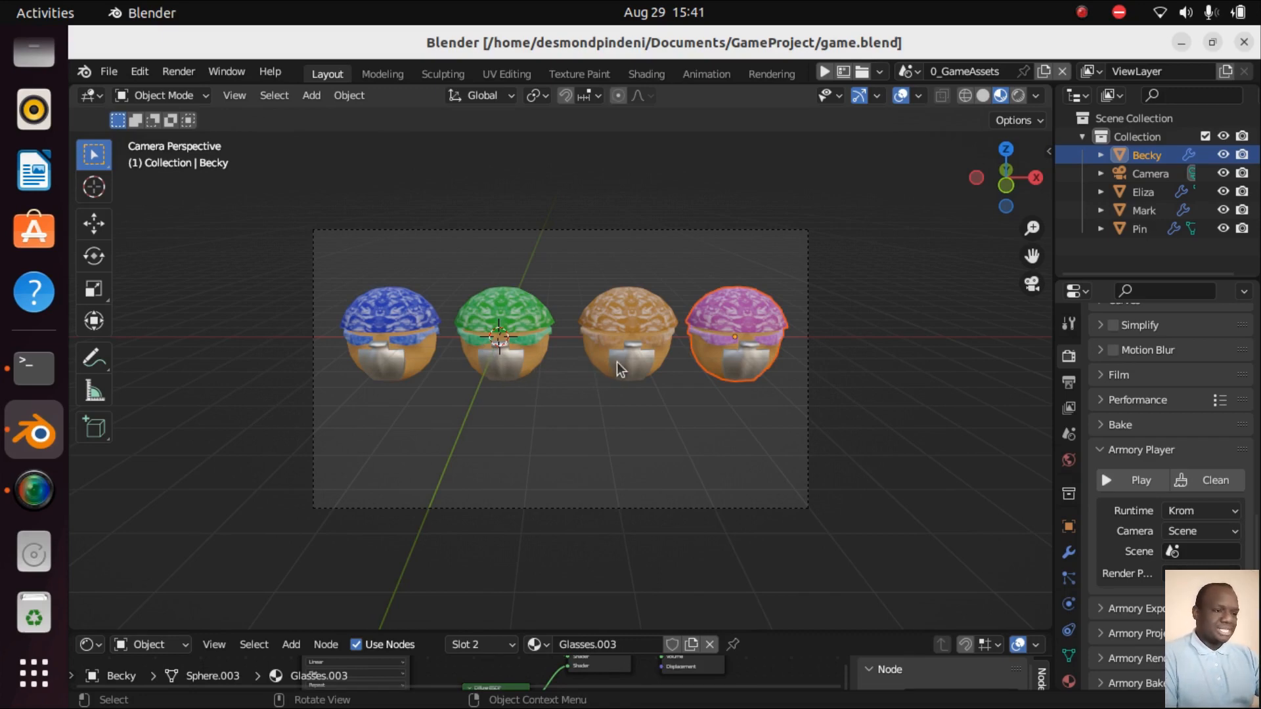
# Enable the Screencast Keys display in the 3D viewport.
pyautogui.moveTo(617, 362); pyautogui.dragTo(749, 361, button='middle')
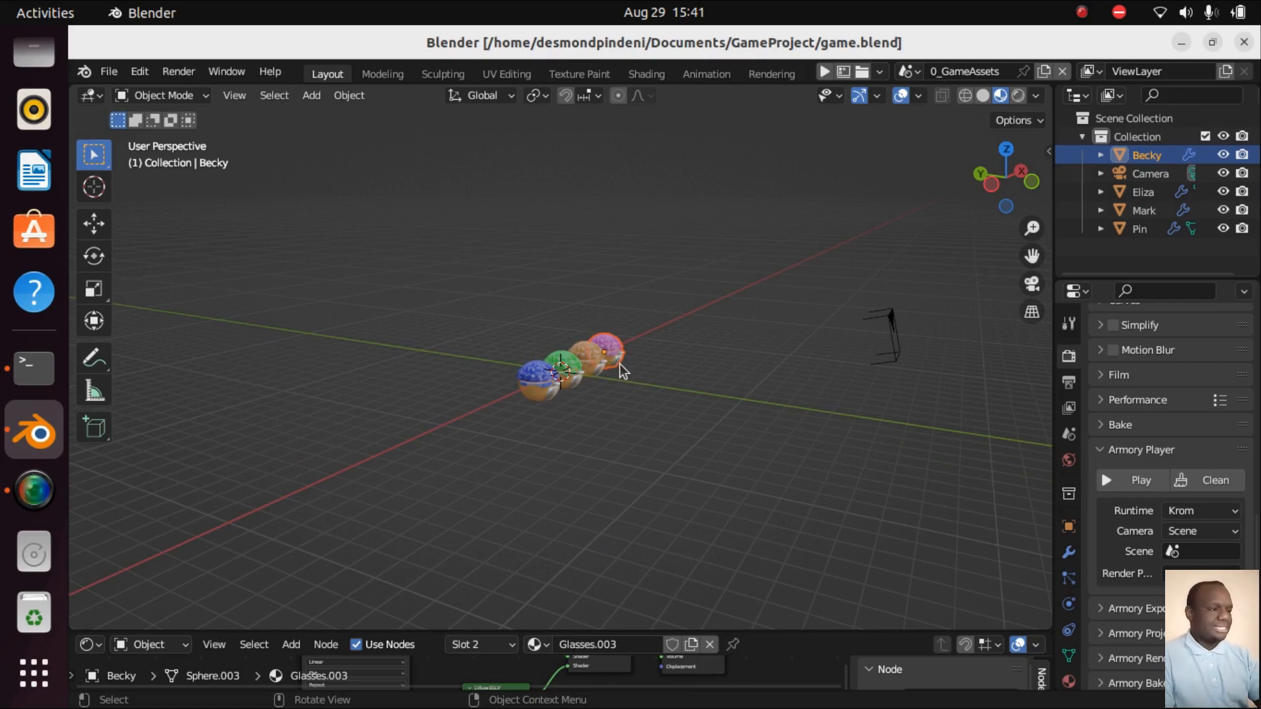
pyautogui.press('n')
pyautogui.click(882, 145)
pyautogui.click(870, 145)
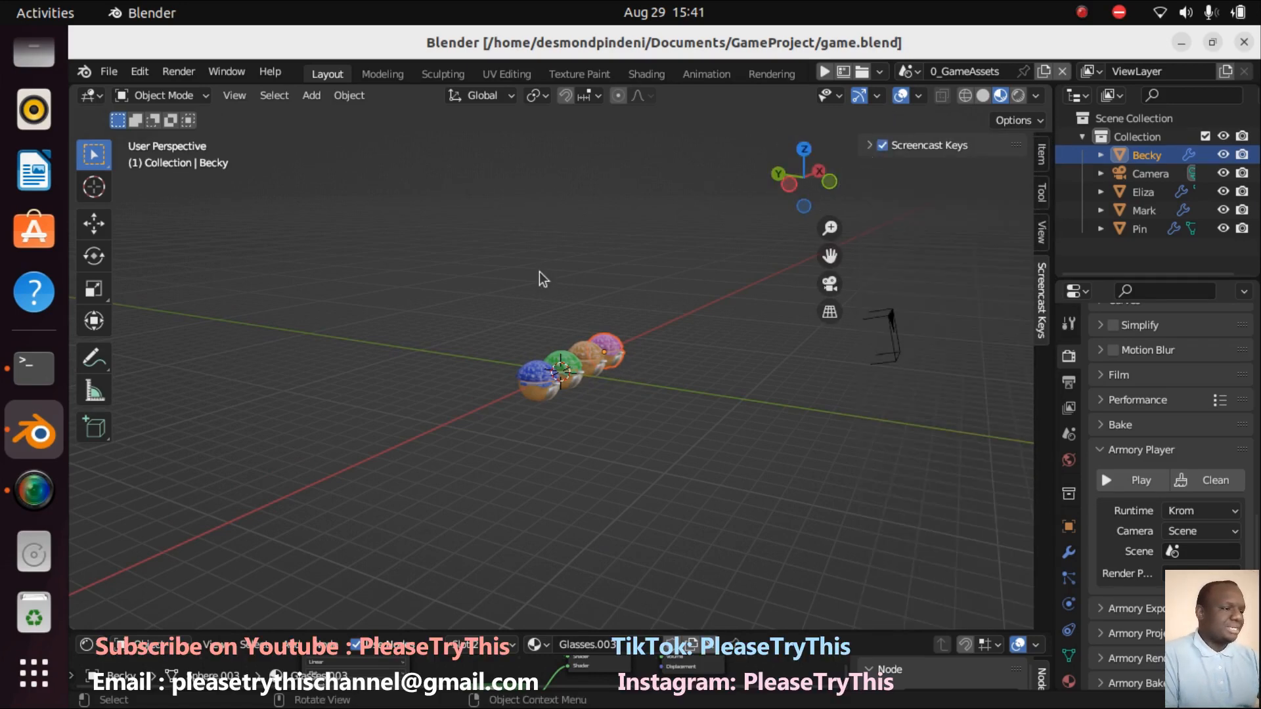
pyautogui.click(539, 272)
pyautogui.press('n')
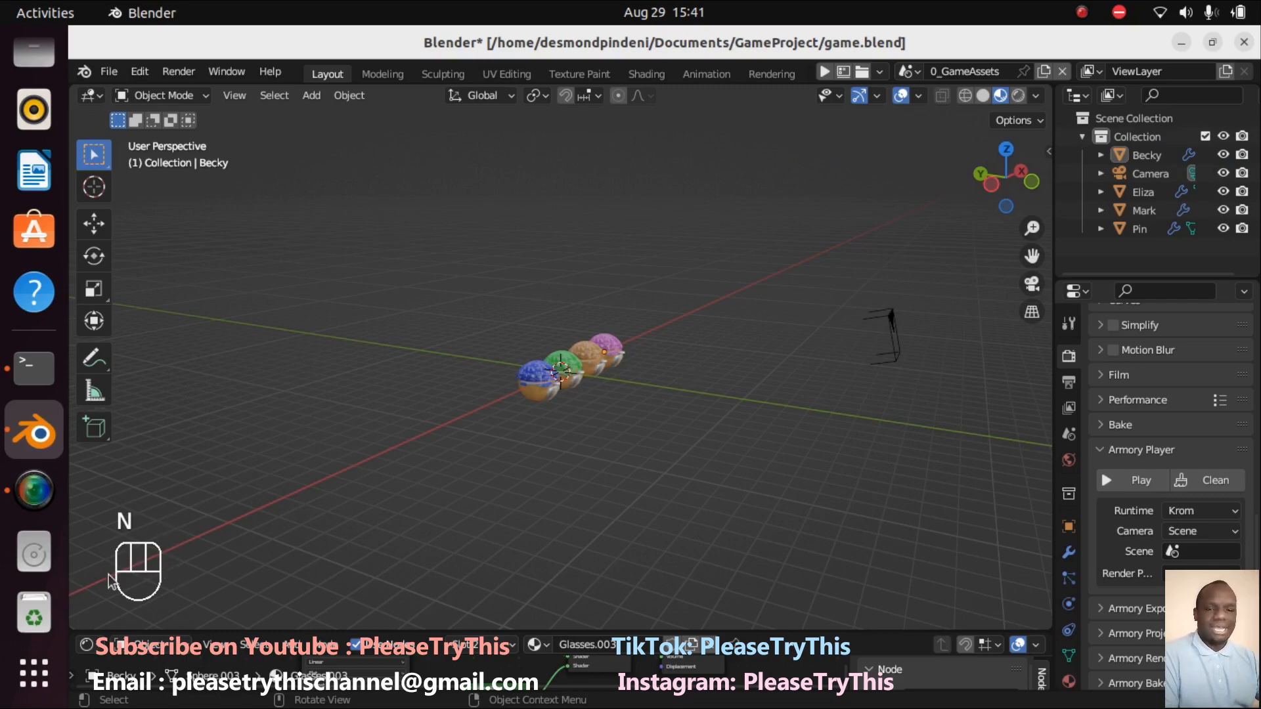
# Select all four helmeted head objects and move them 5 m along the global Y axis.
pyautogui.click(570, 374)
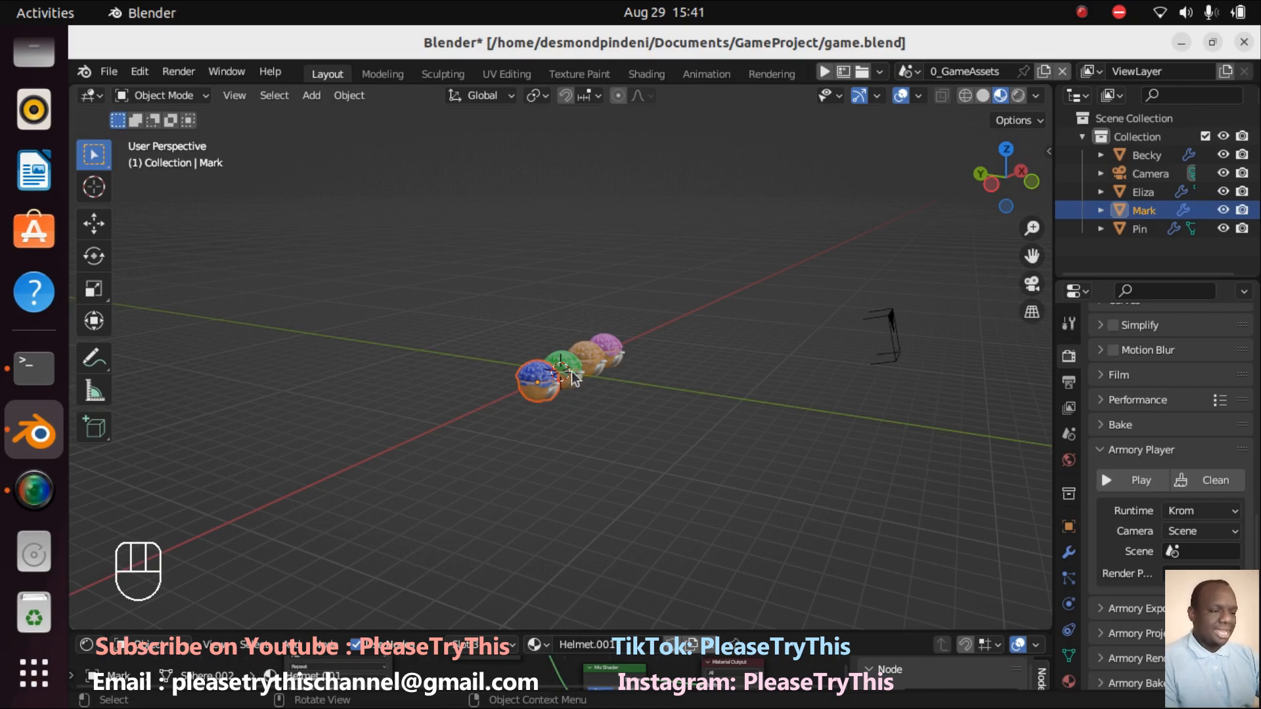
pyautogui.keyDown('shift'); pyautogui.click(588, 369); pyautogui.keyUp('shift')
pyautogui.keyDown('shift'); pyautogui.click(604, 364); pyautogui.keyUp('shift')
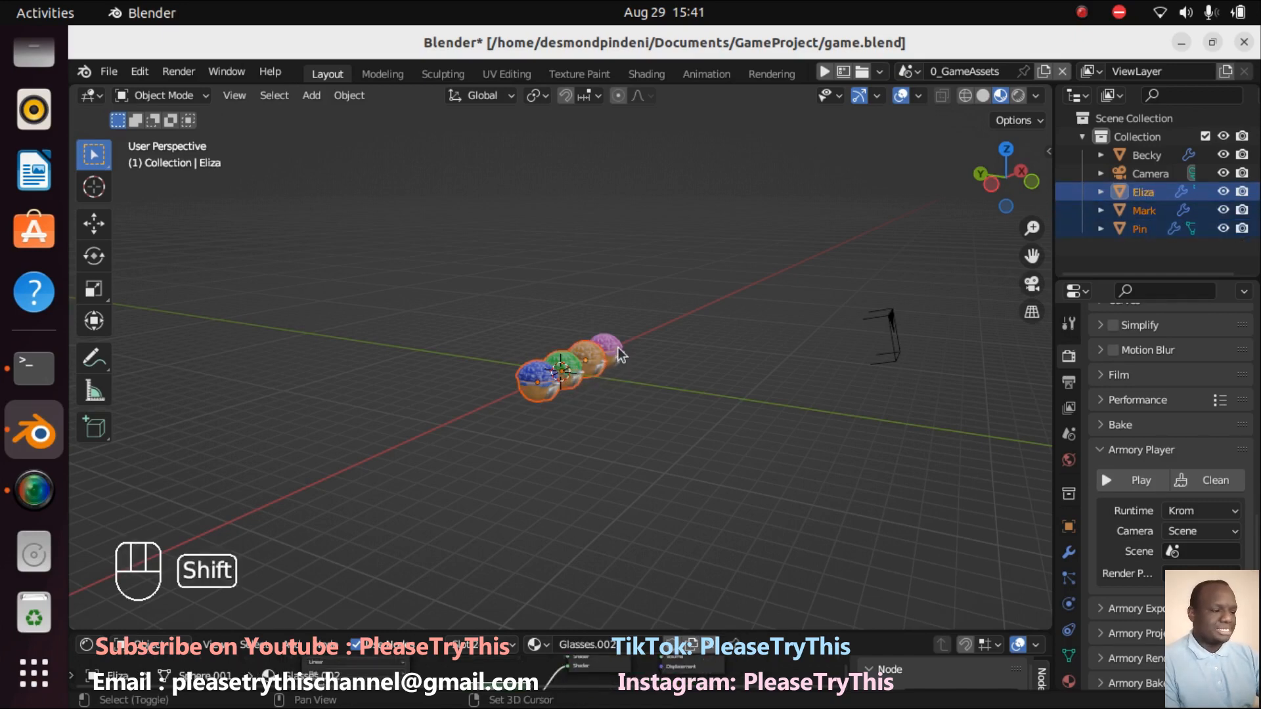
pyautogui.keyDown('shift'); pyautogui.click(617, 348); pyautogui.keyUp('shift')
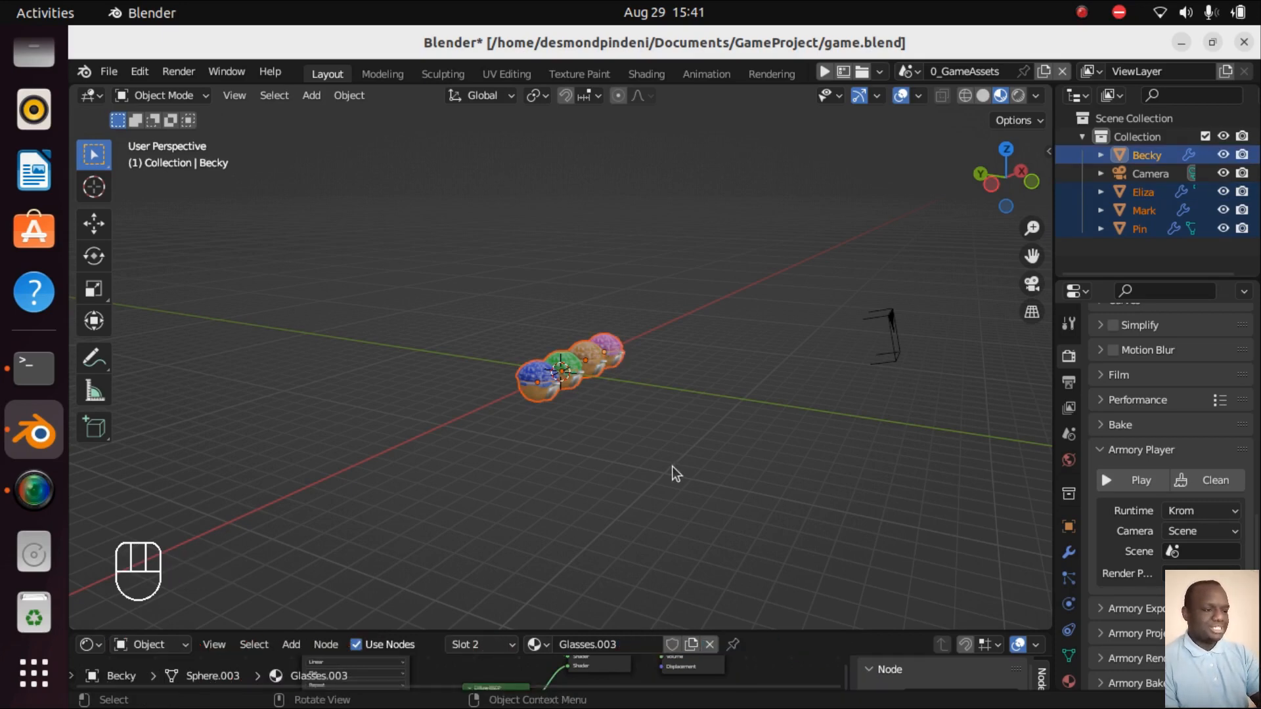
pyautogui.press('g')
pyautogui.press('y')
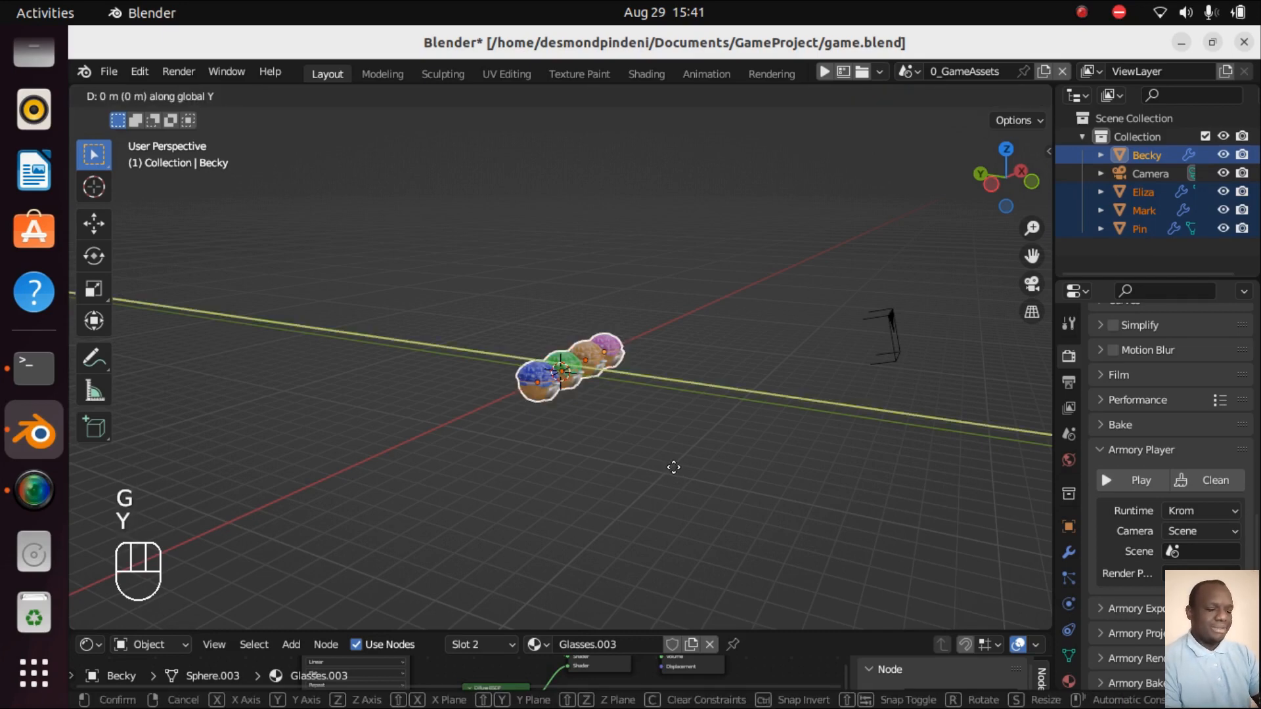
pyautogui.press('5')
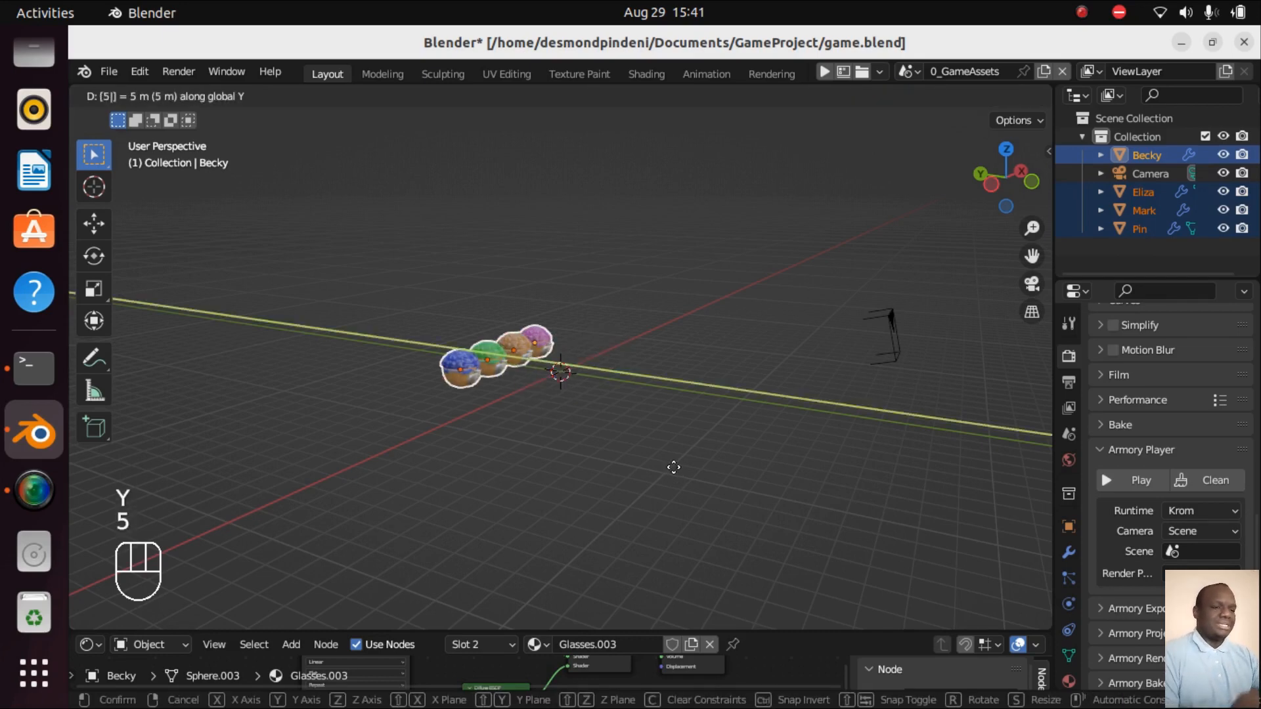
pyautogui.click(674, 467)
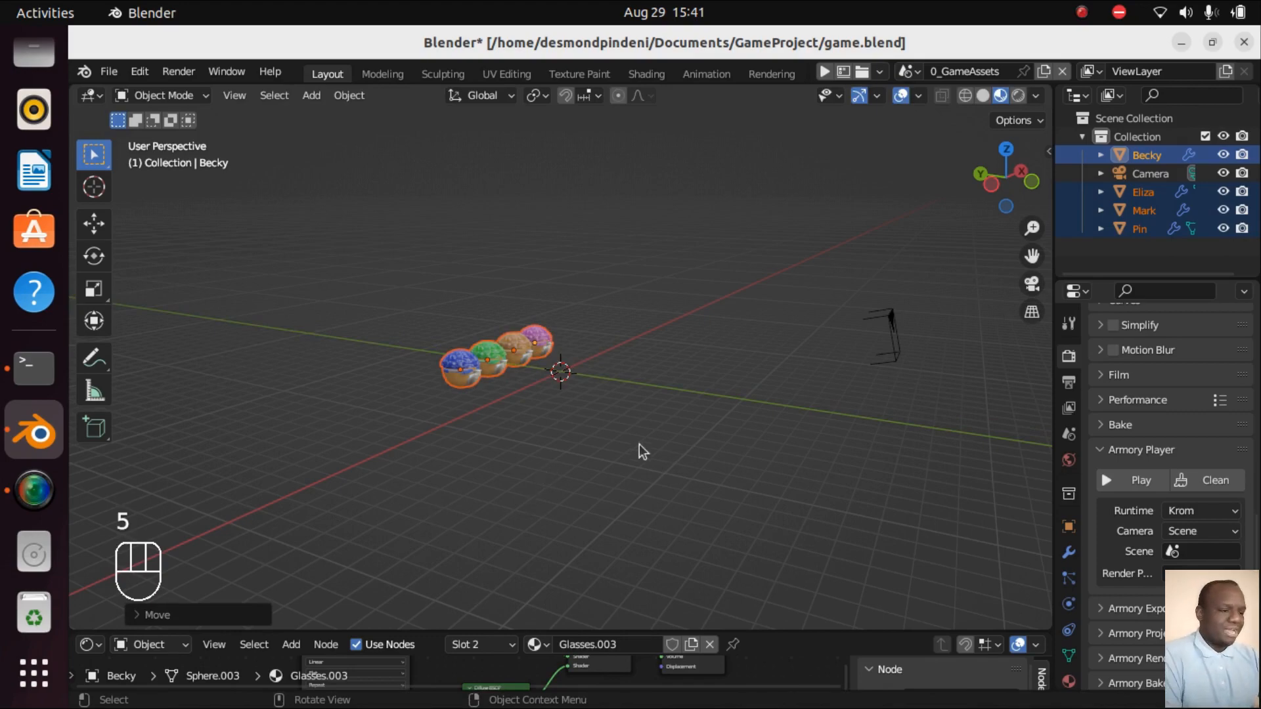
# Add an ico sphere mesh at the world origin with 2 subdivisions and a 1 m radius.
pyautogui.scroll(3, 577, 407)
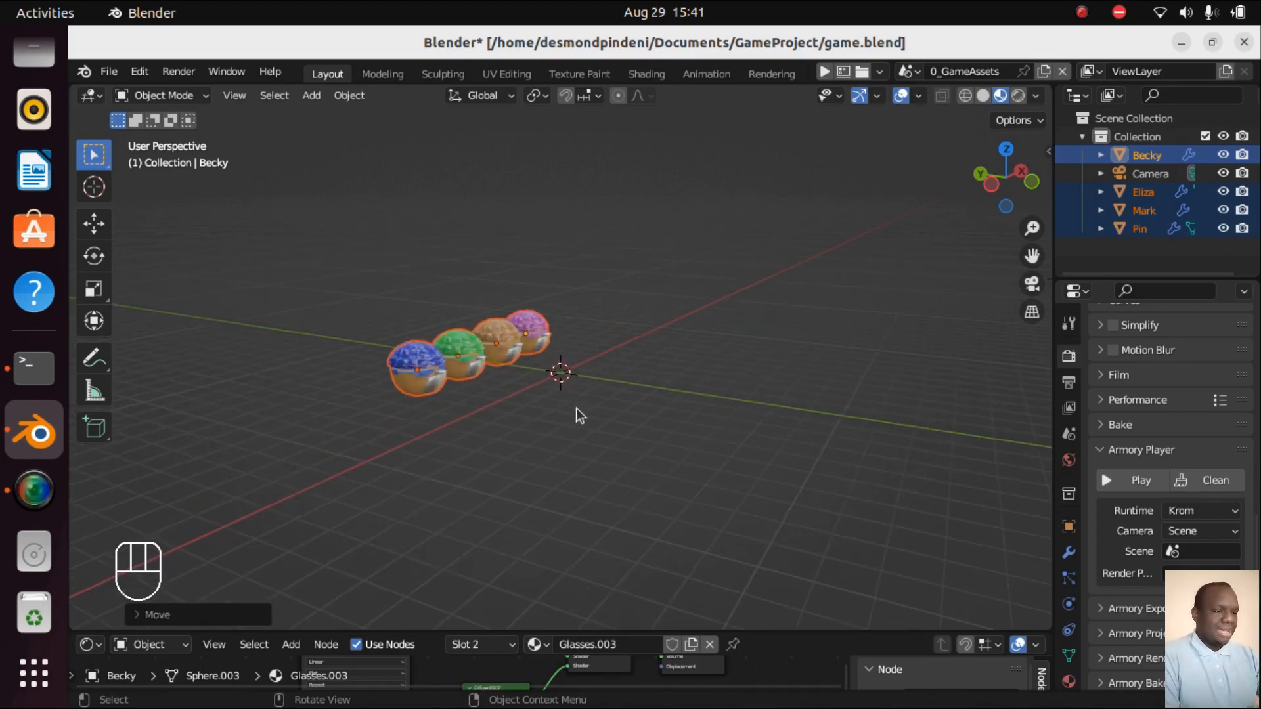
pyautogui.scroll(4, 576, 408)
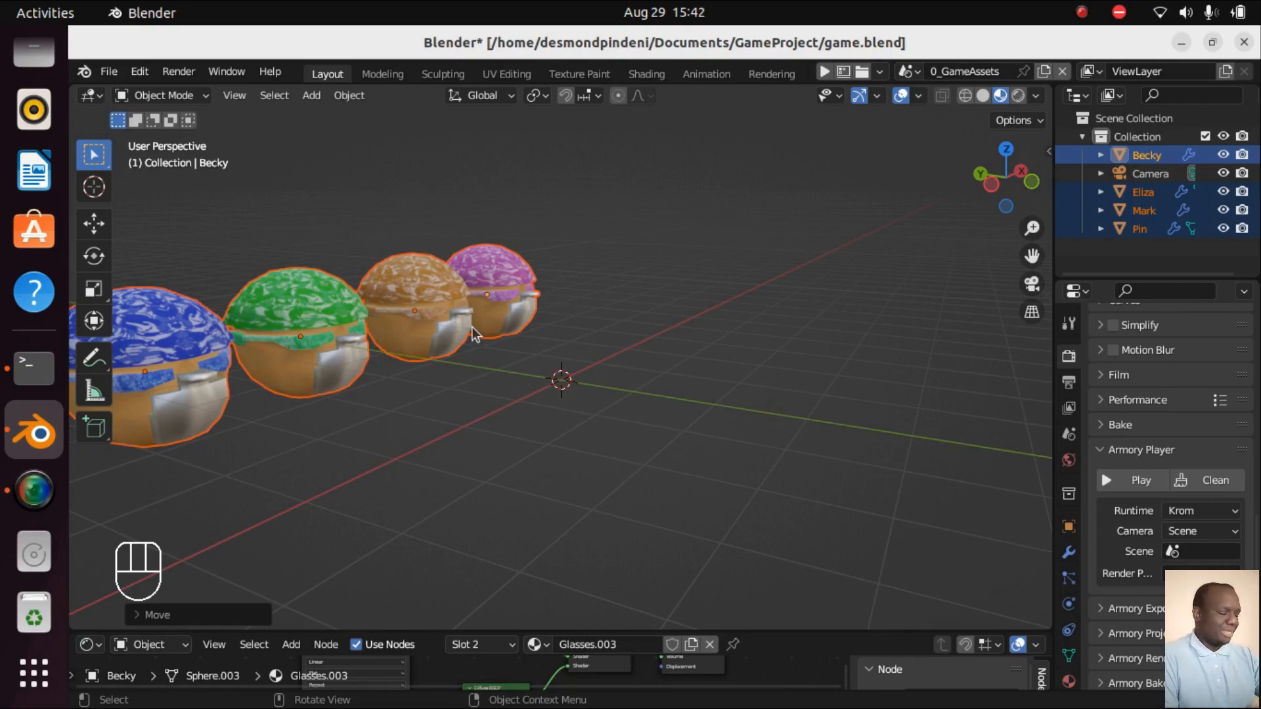
pyautogui.press('KP_6')
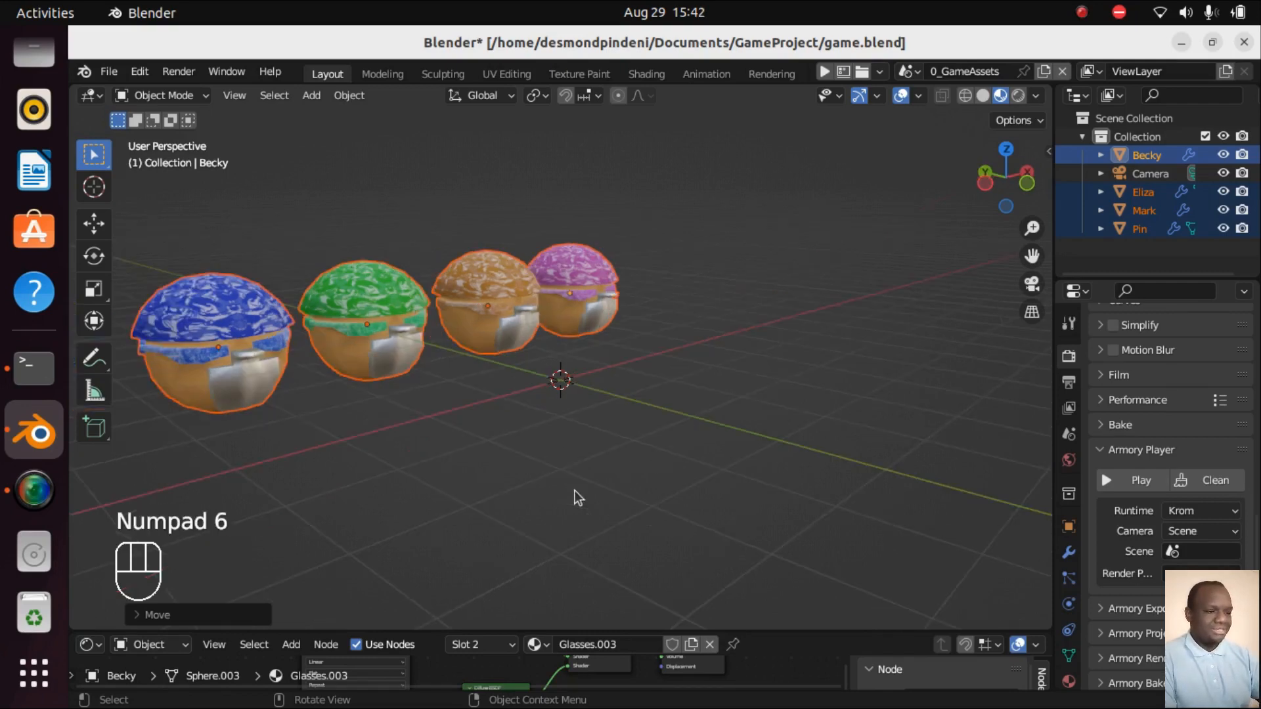
pyautogui.press('KP_8')
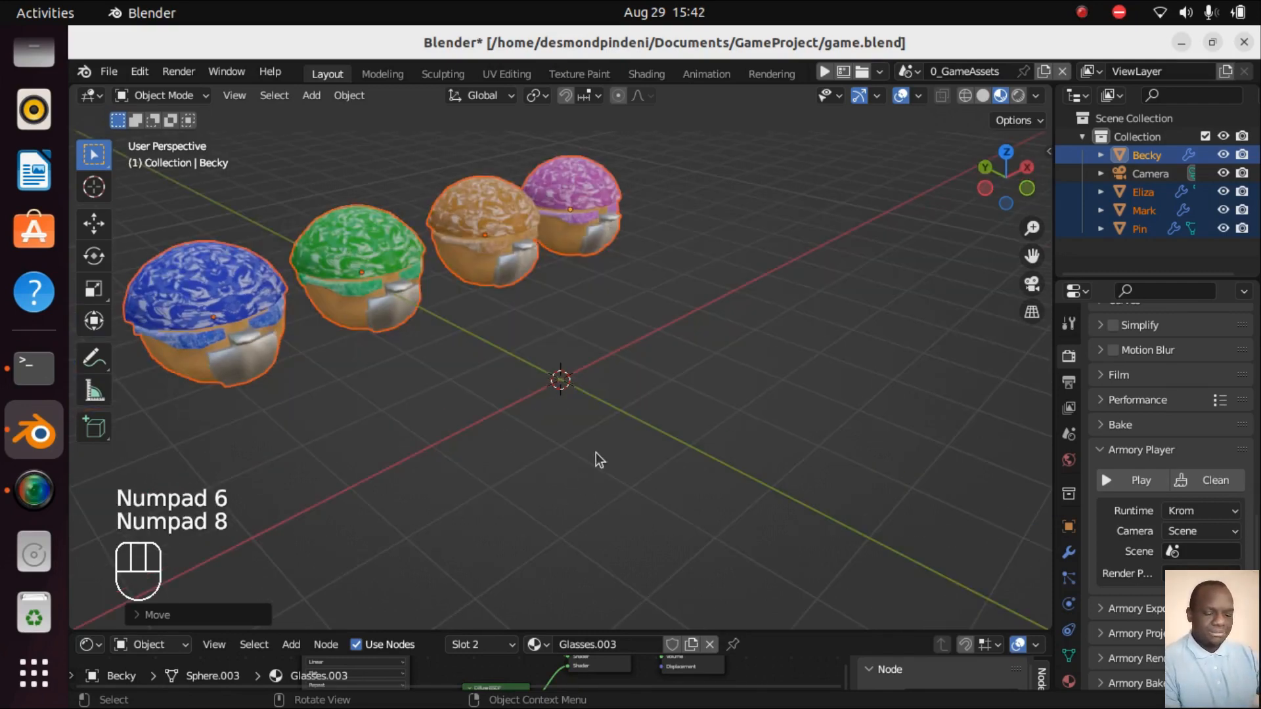
pyautogui.hotkey('shift', 'a')
pyautogui.moveTo(593, 326)
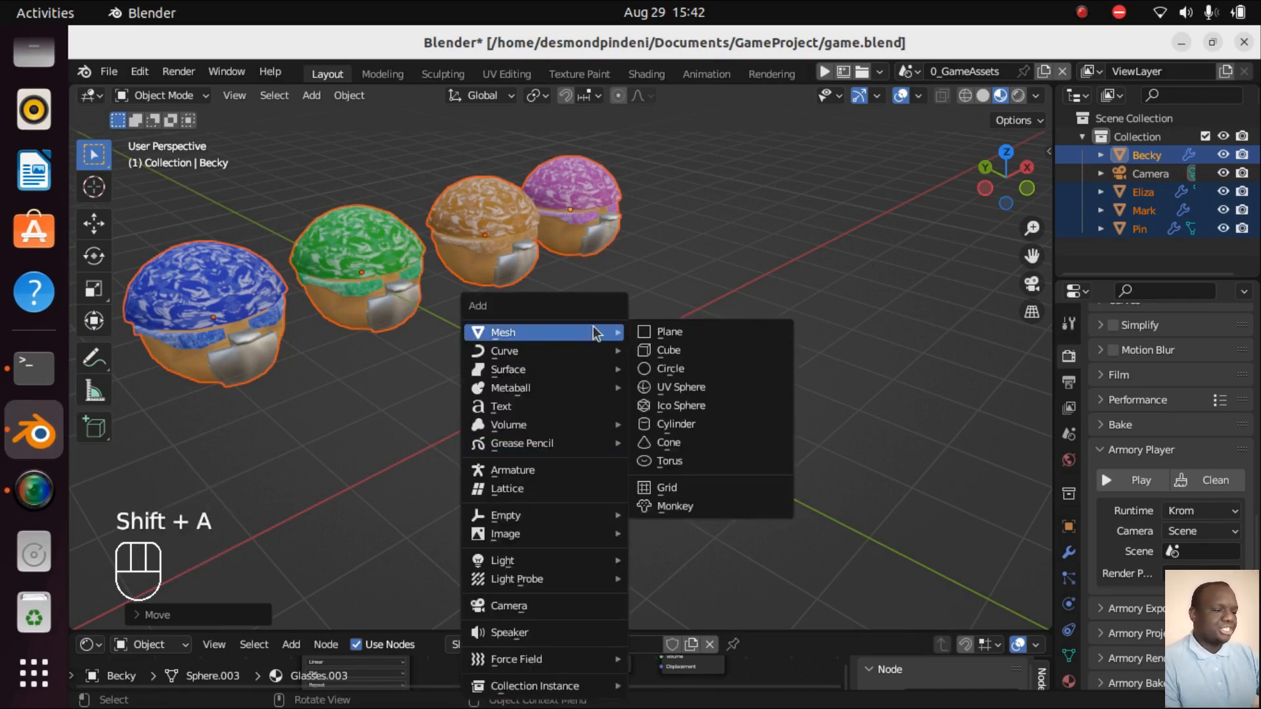
pyautogui.click(683, 407)
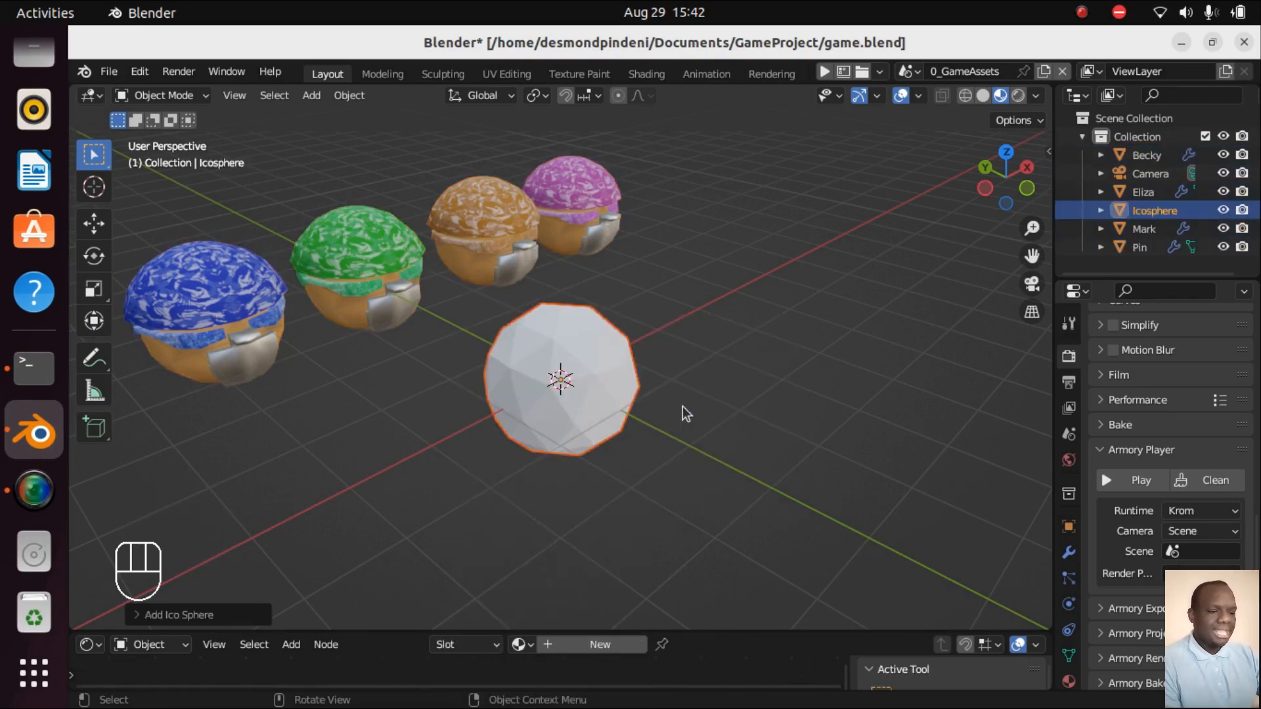
pyautogui.click(161, 613)
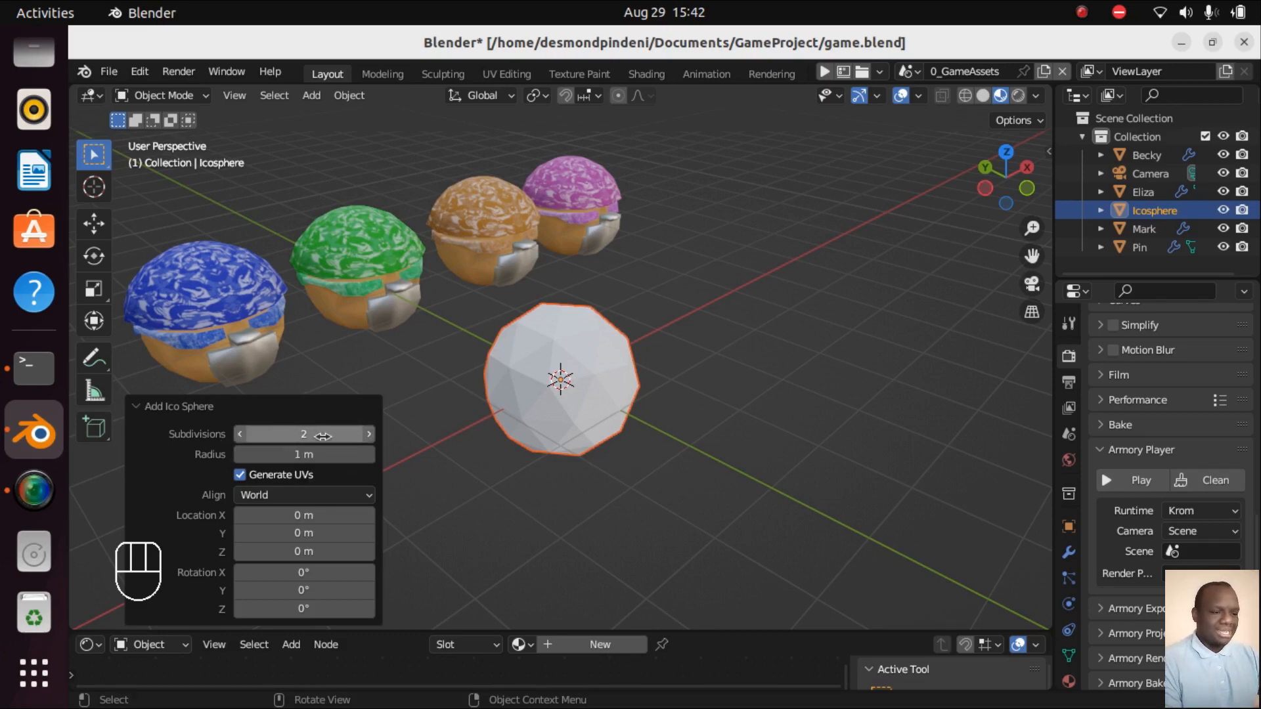
pyautogui.click(138, 409)
pyautogui.click(571, 382)
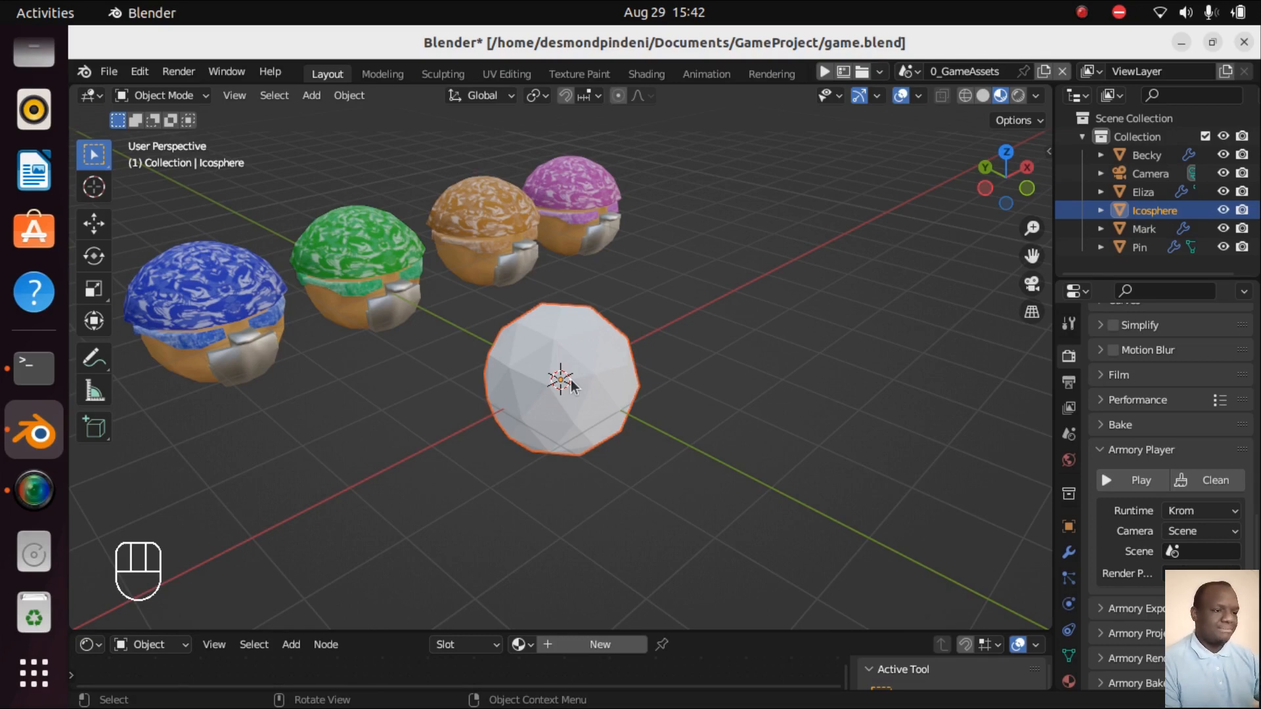
# Inset all faces of the ico sphere in Edit Mode with the Individual option on.
pyautogui.press('KP_2')
pyautogui.scroll(2, 570, 380)
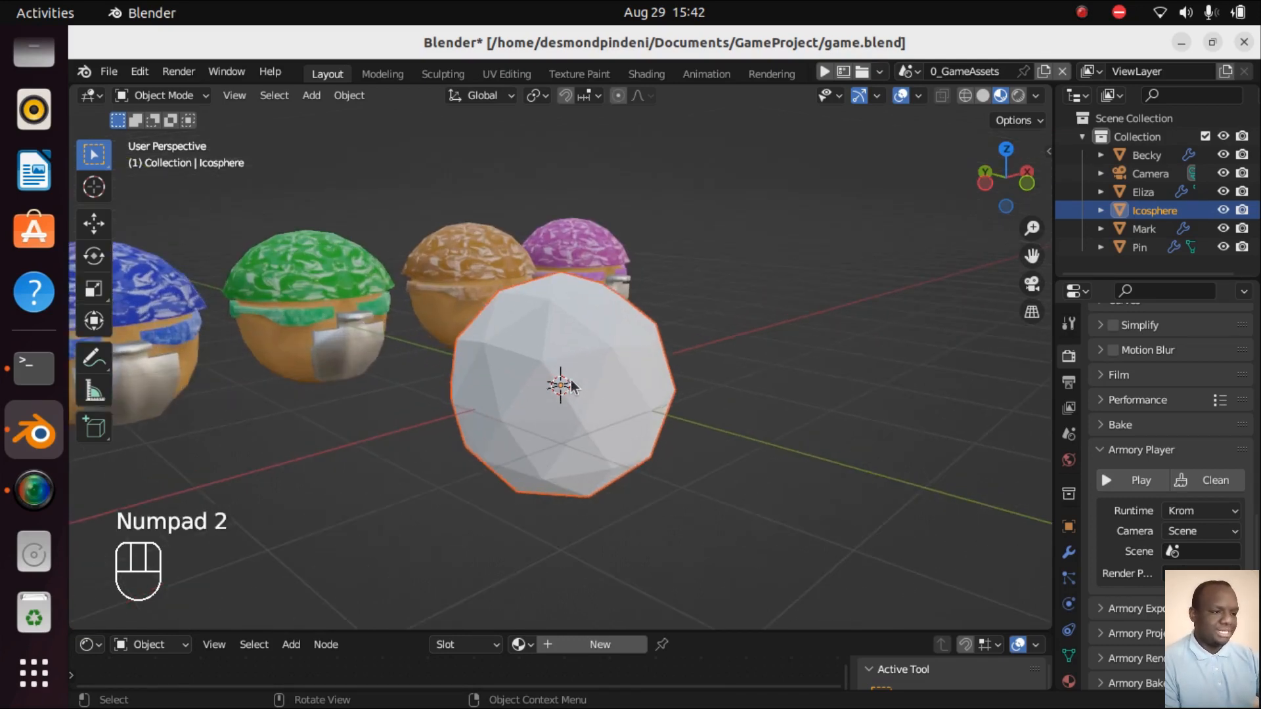
pyautogui.scroll(1, 572, 386)
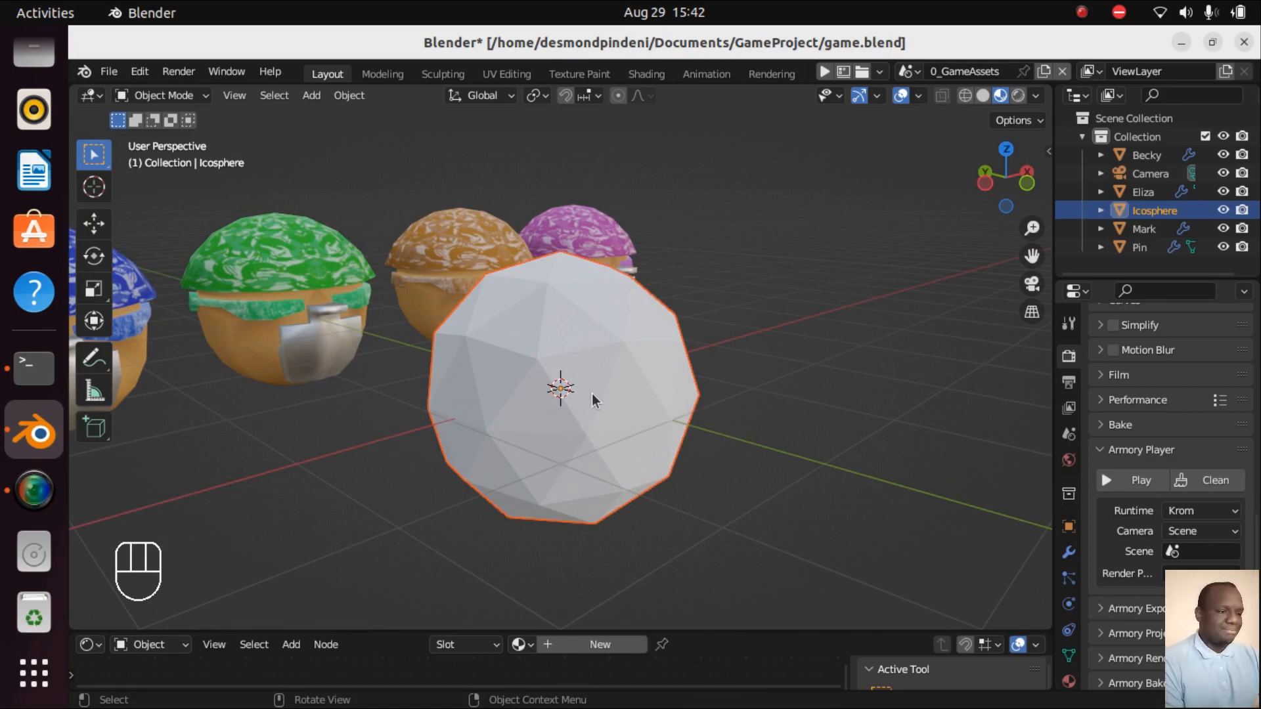
pyautogui.press('Tab')
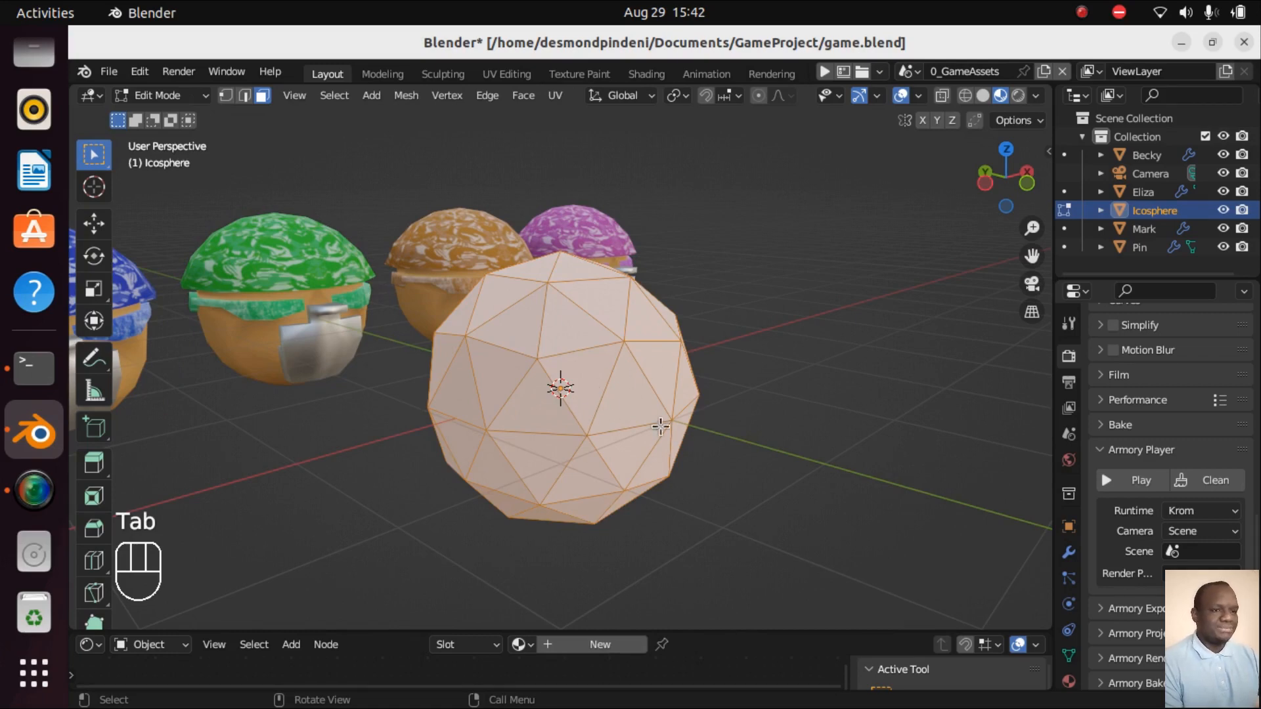
pyautogui.click(263, 97)
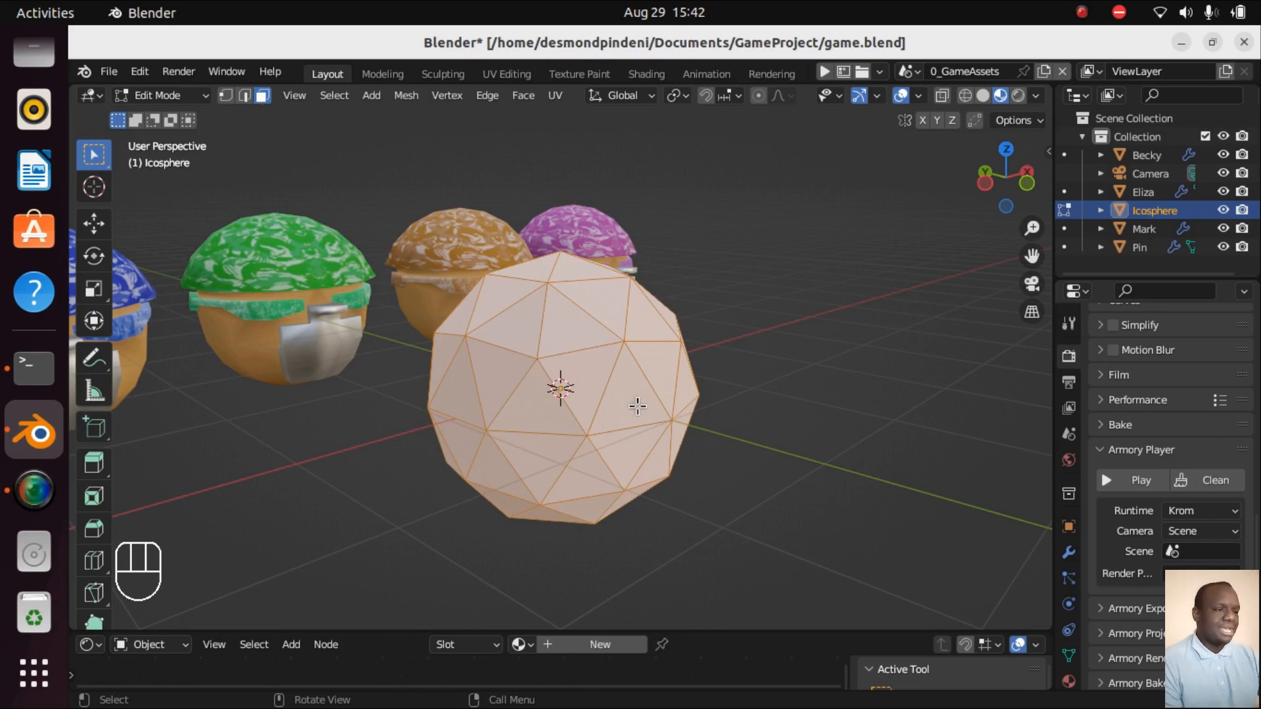
pyautogui.scroll(2, 637, 406)
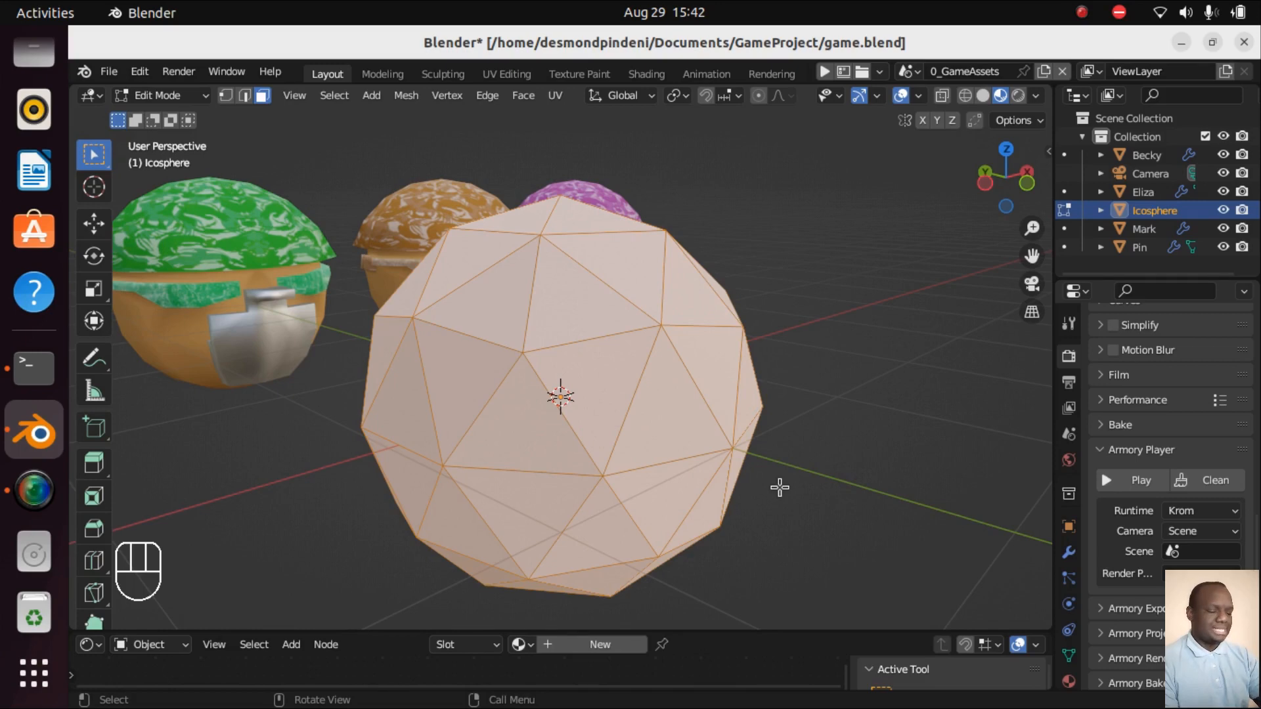
pyautogui.press('i')
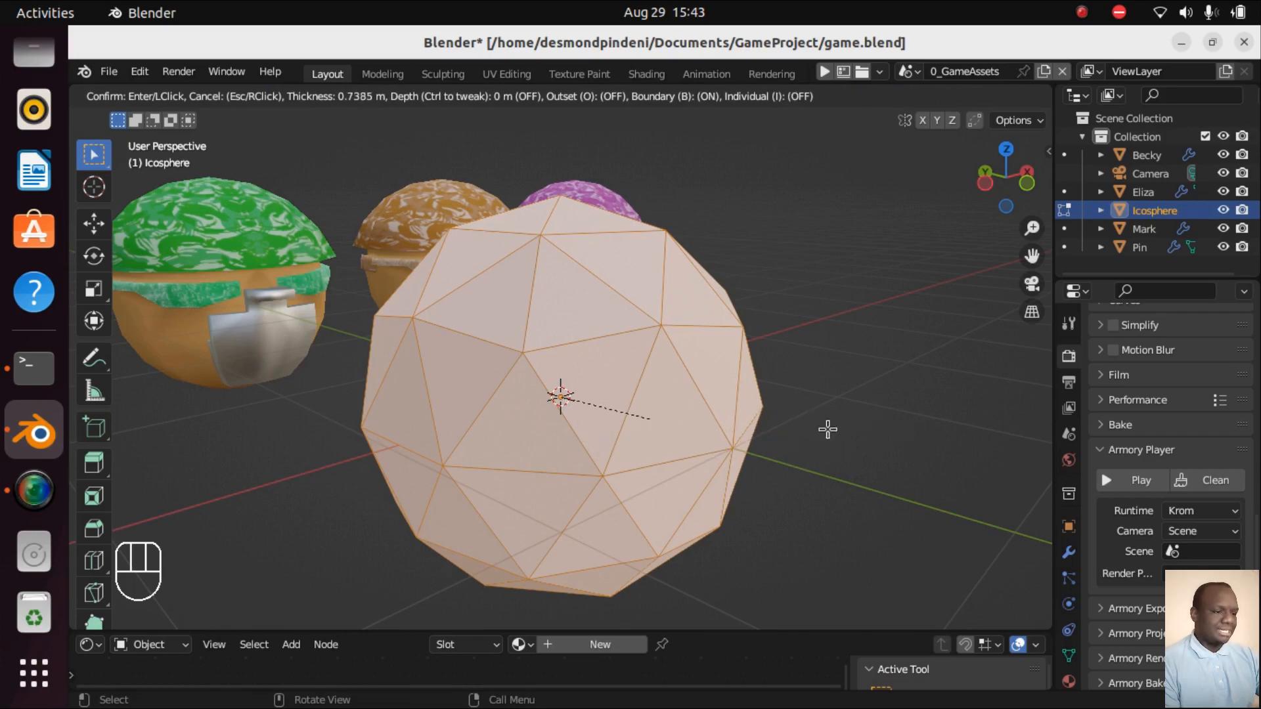
pyautogui.click(598, 385)
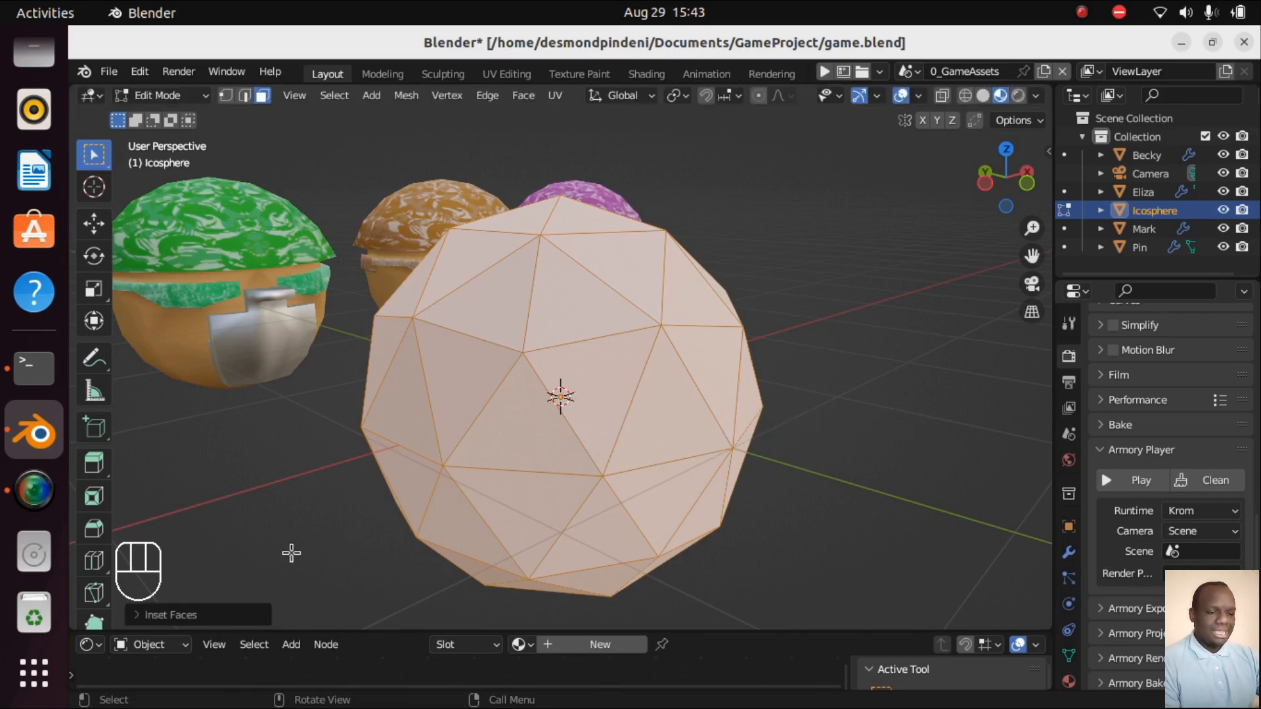
pyautogui.click(163, 616)
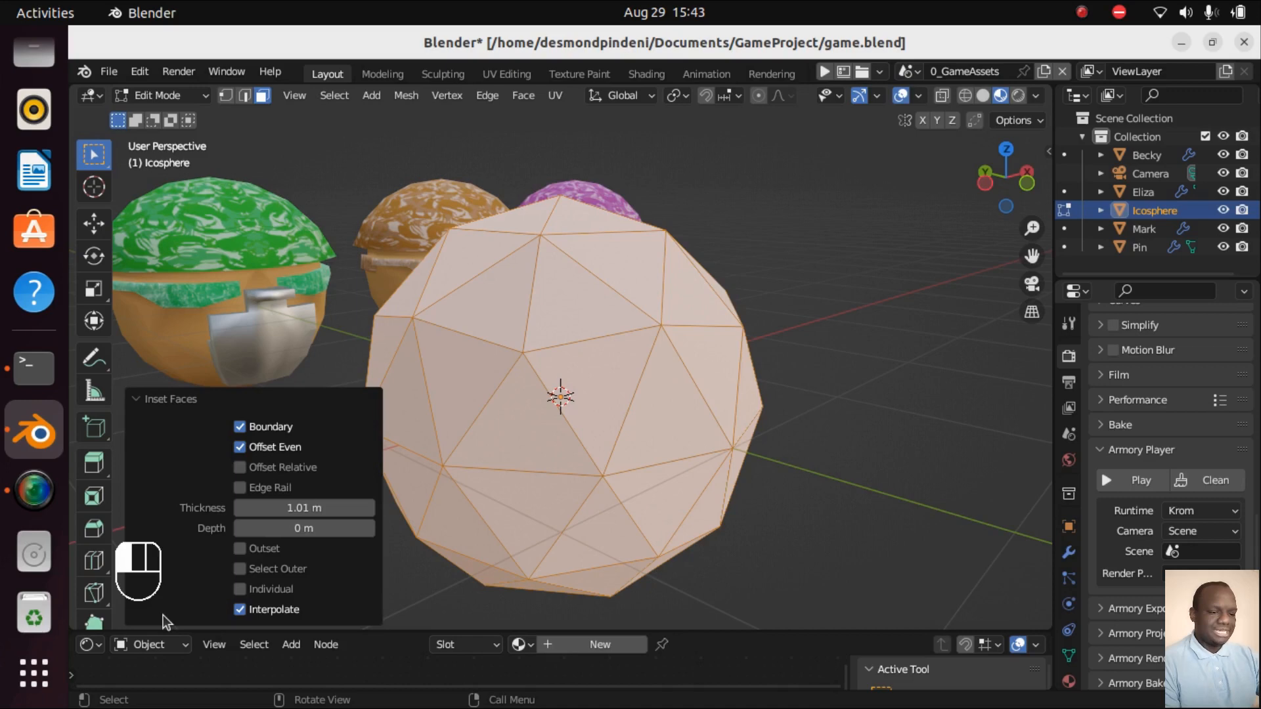
pyautogui.click(243, 592)
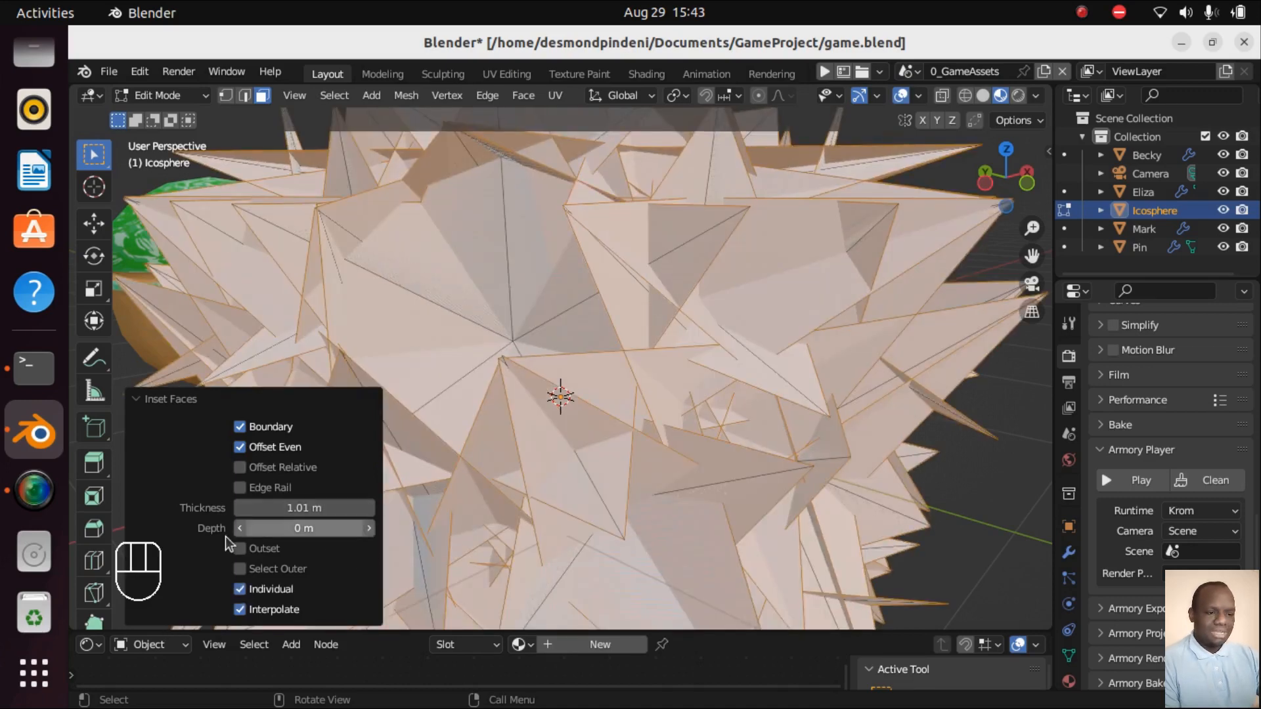
# Try the inset thickness at about 0.09 m and at 0.01 m.
pyautogui.moveTo(322, 509); pyautogui.dragTo(161, 509)
pyautogui.moveTo(325, 510); pyautogui.dragTo(241, 509)
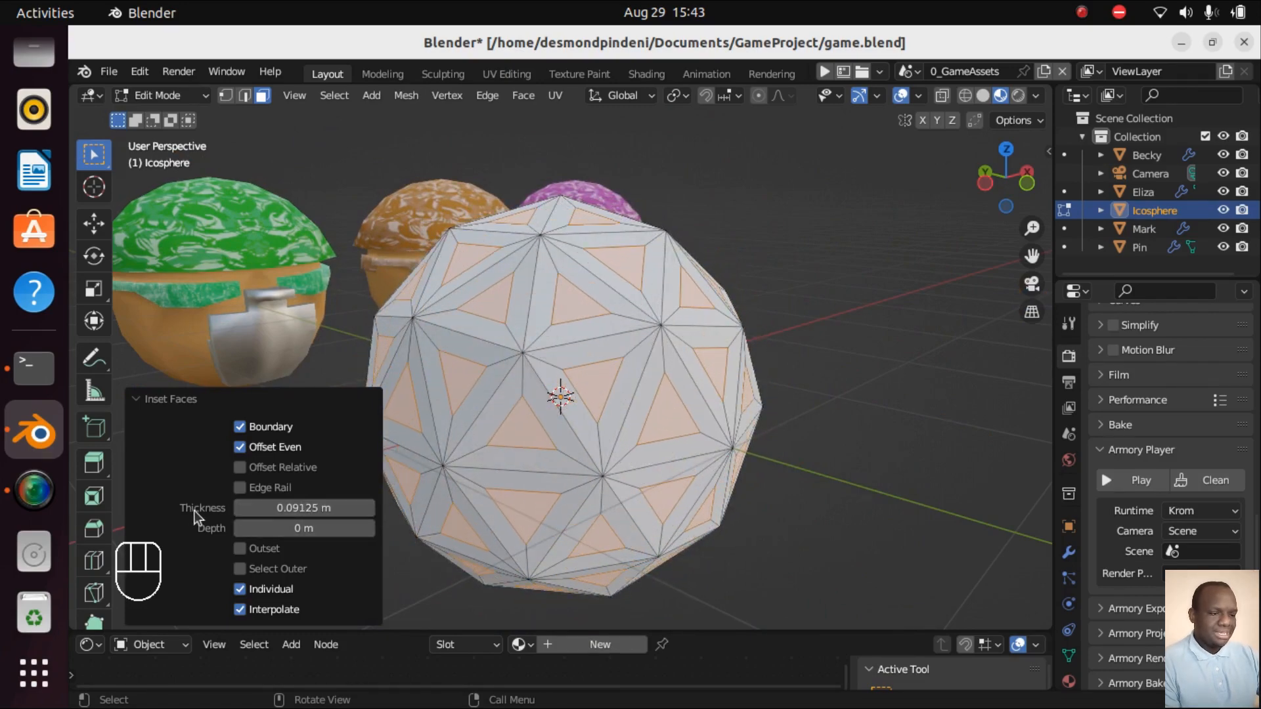
pyautogui.click(370, 507)
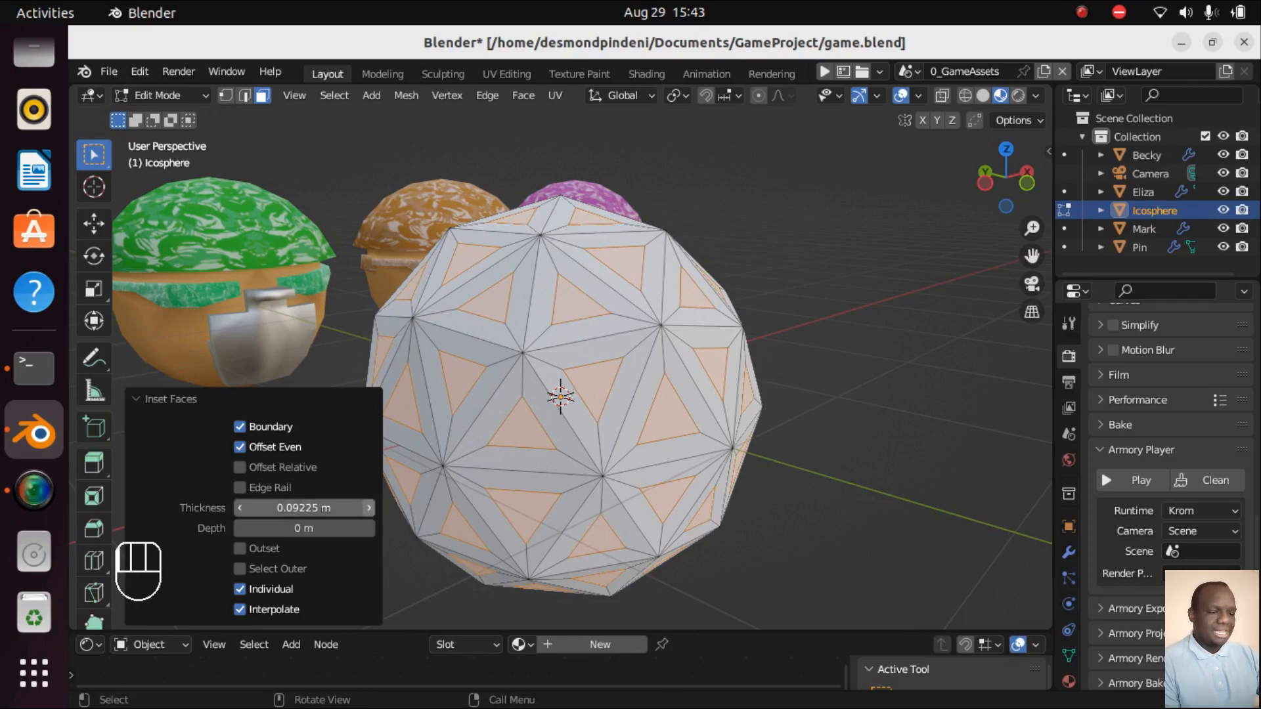
pyautogui.click(284, 508)
pyautogui.write('0.01')
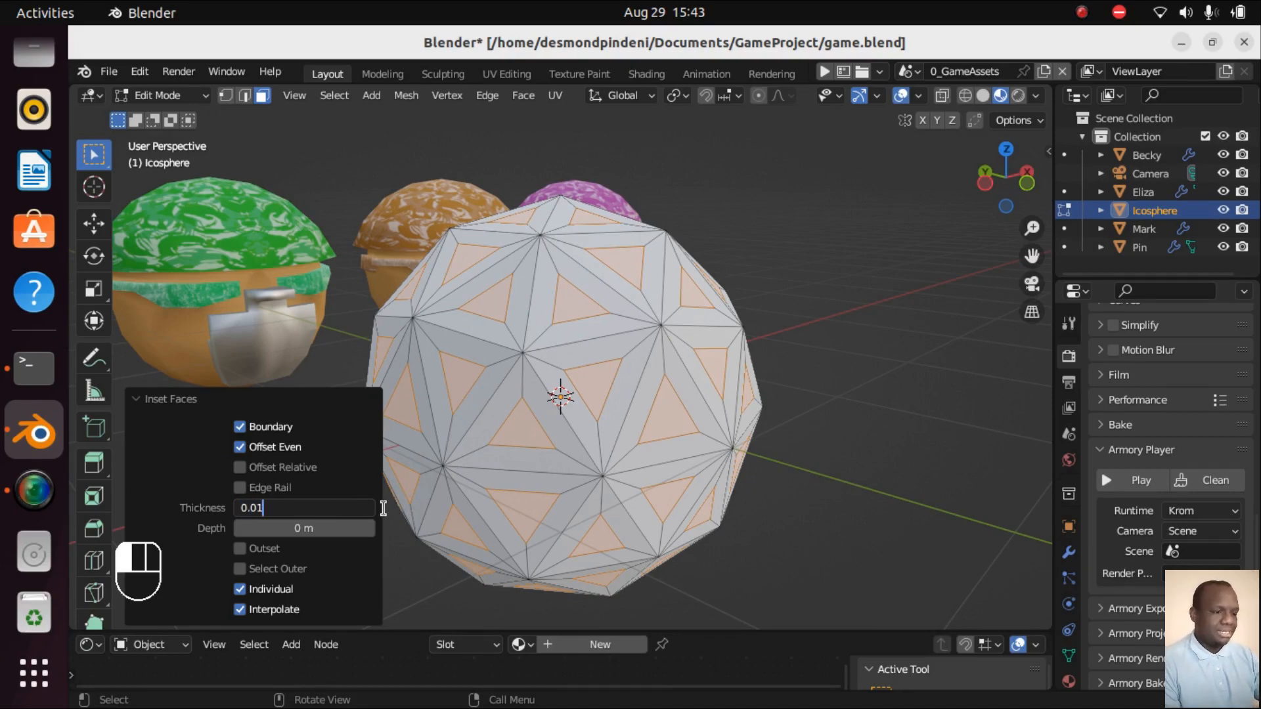
pyautogui.press('Return')
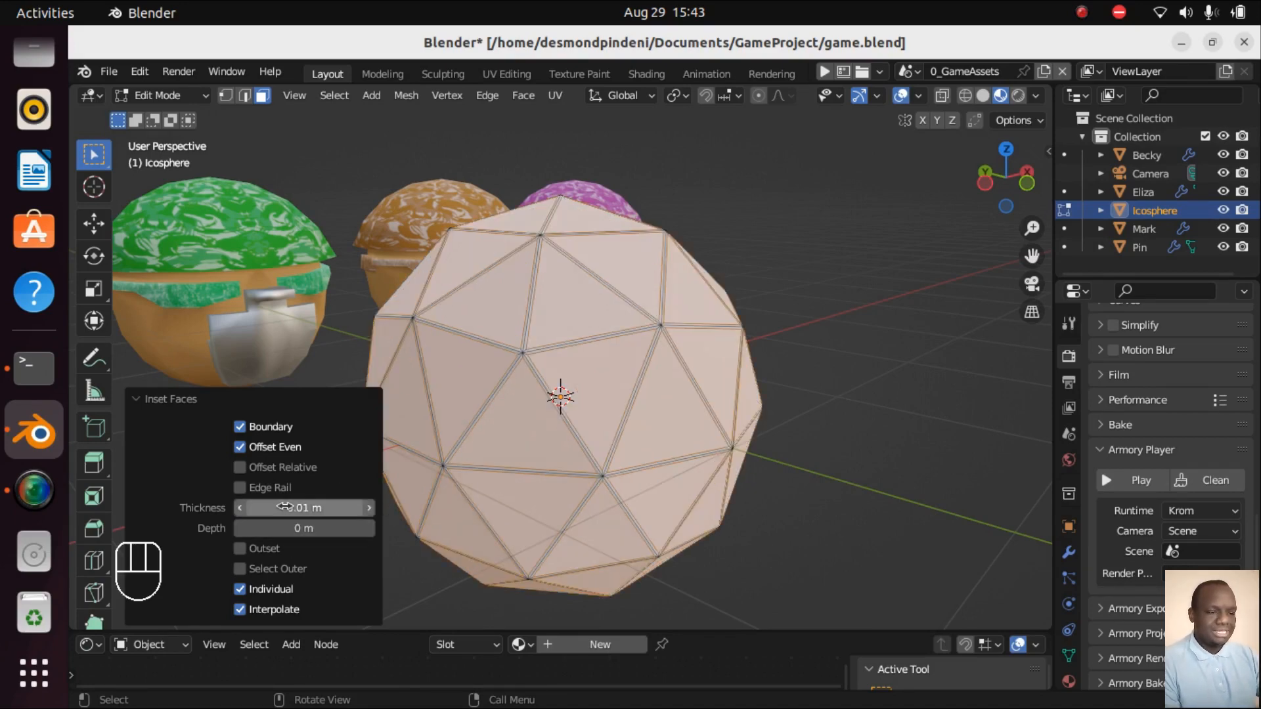
# Set the thickness of the individual face insets to about 0.122 m.
pyautogui.moveTo(282, 508)
pyautogui.mouseDown()
pyautogui.moveTo(312, 508)
pyautogui.moveTo(282, 507)
pyautogui.mouseUp()
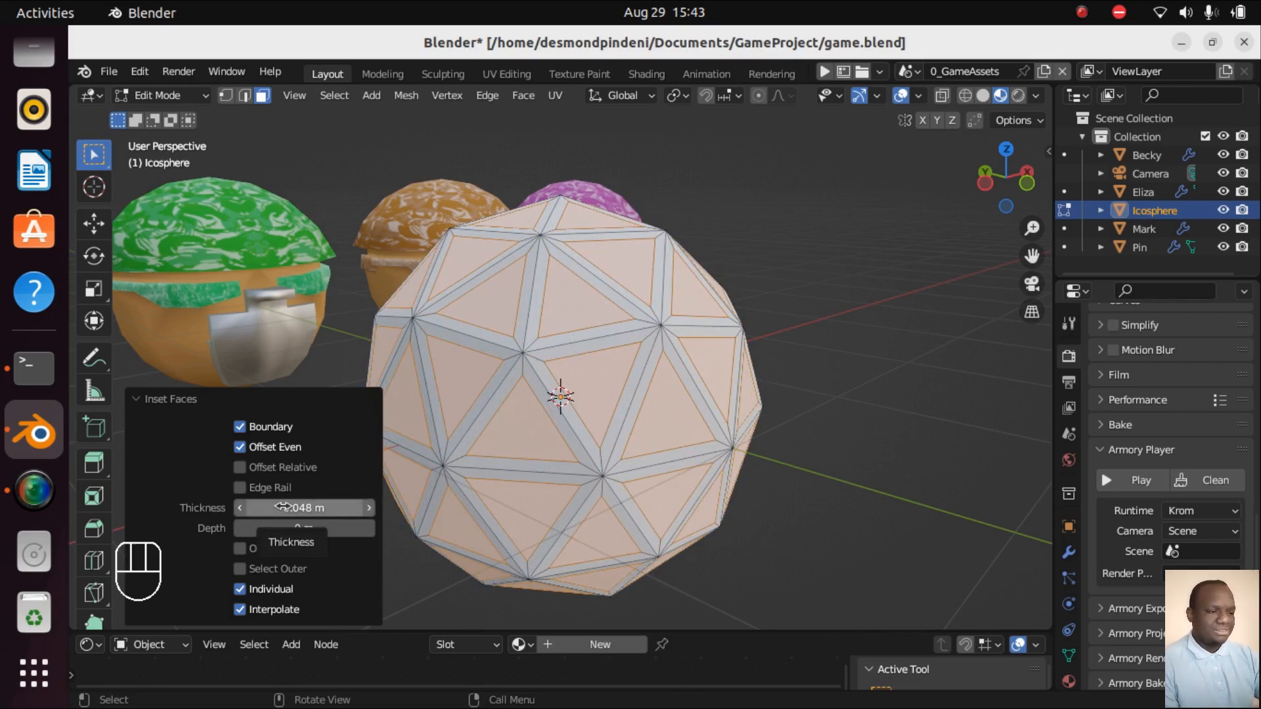
pyautogui.moveTo(304, 508); pyautogui.dragTo(341, 509)
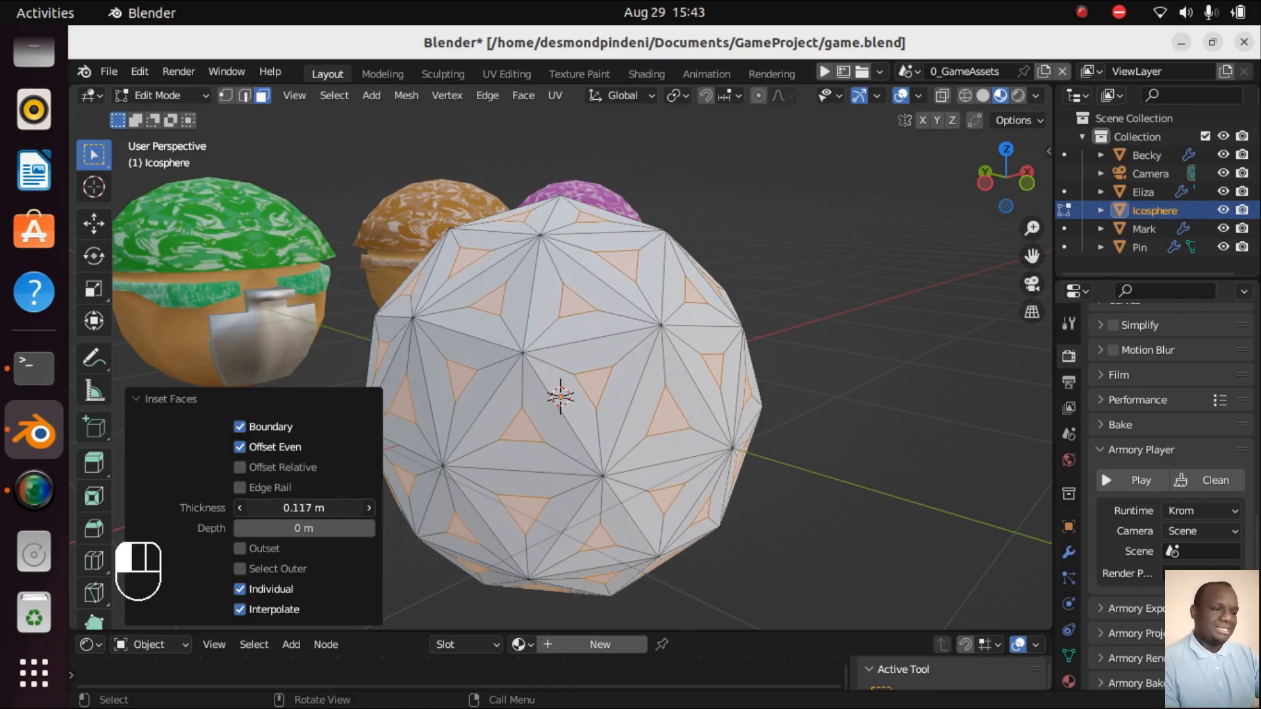
pyautogui.moveTo(344, 508); pyautogui.dragTo(348, 508)
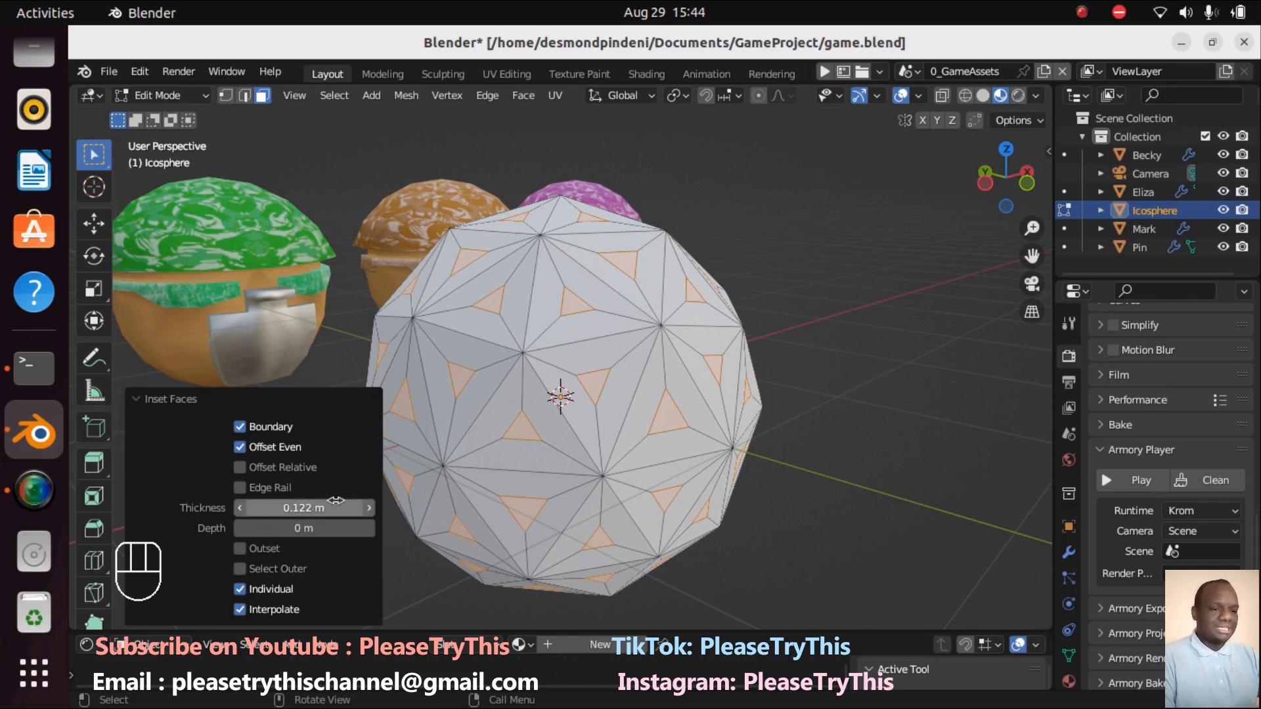
pyautogui.click(139, 399)
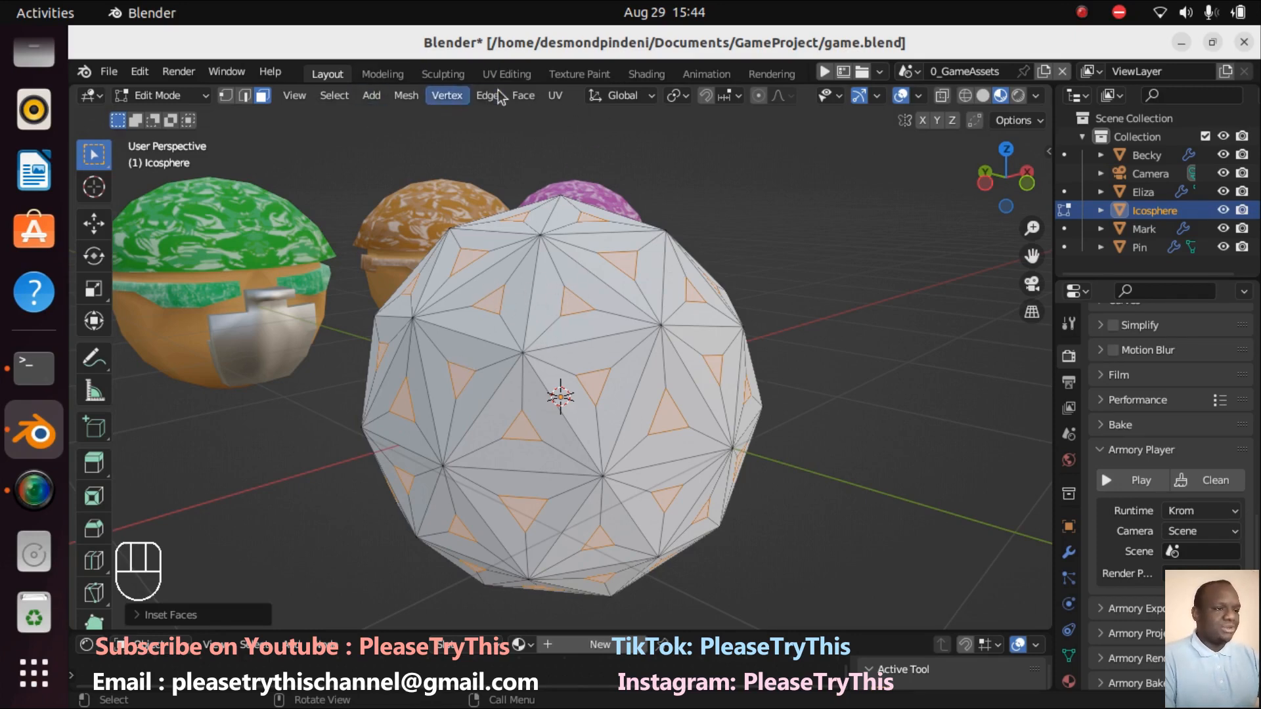
# Extrude the inset faces of the ico sphere along their normals by 0.6 m.
pyautogui.click(523, 100)
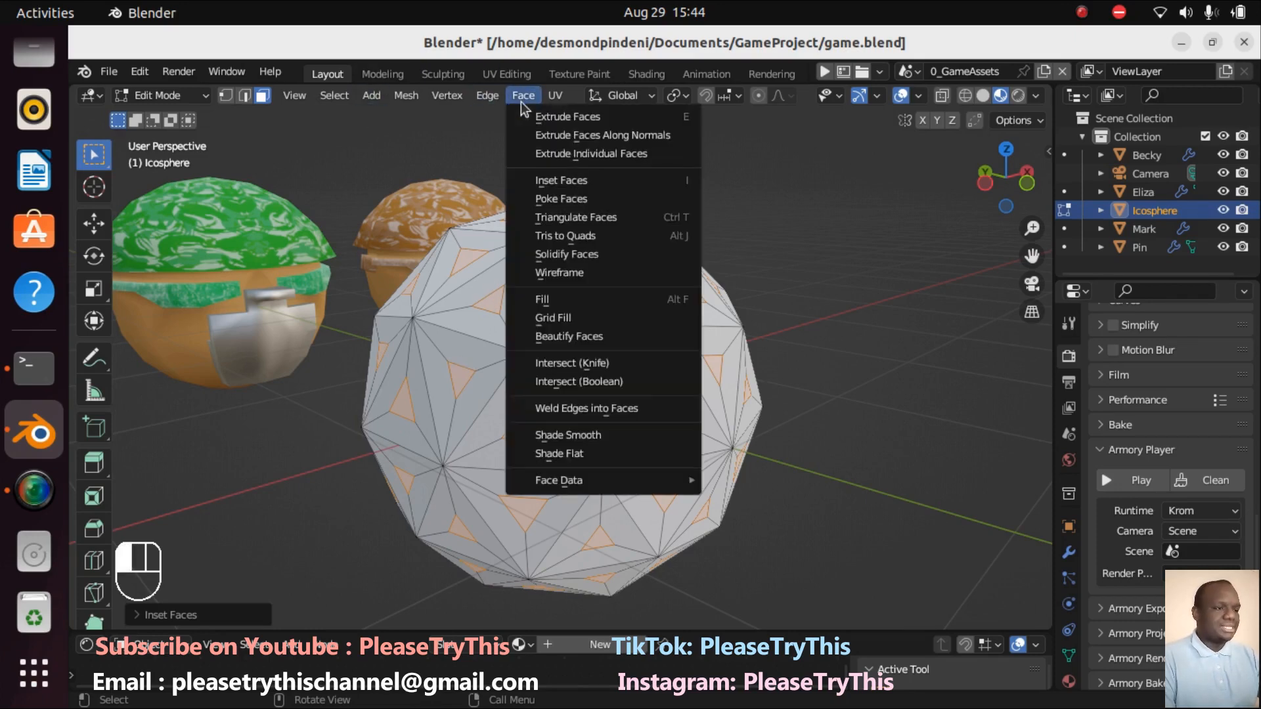
pyautogui.click(551, 135)
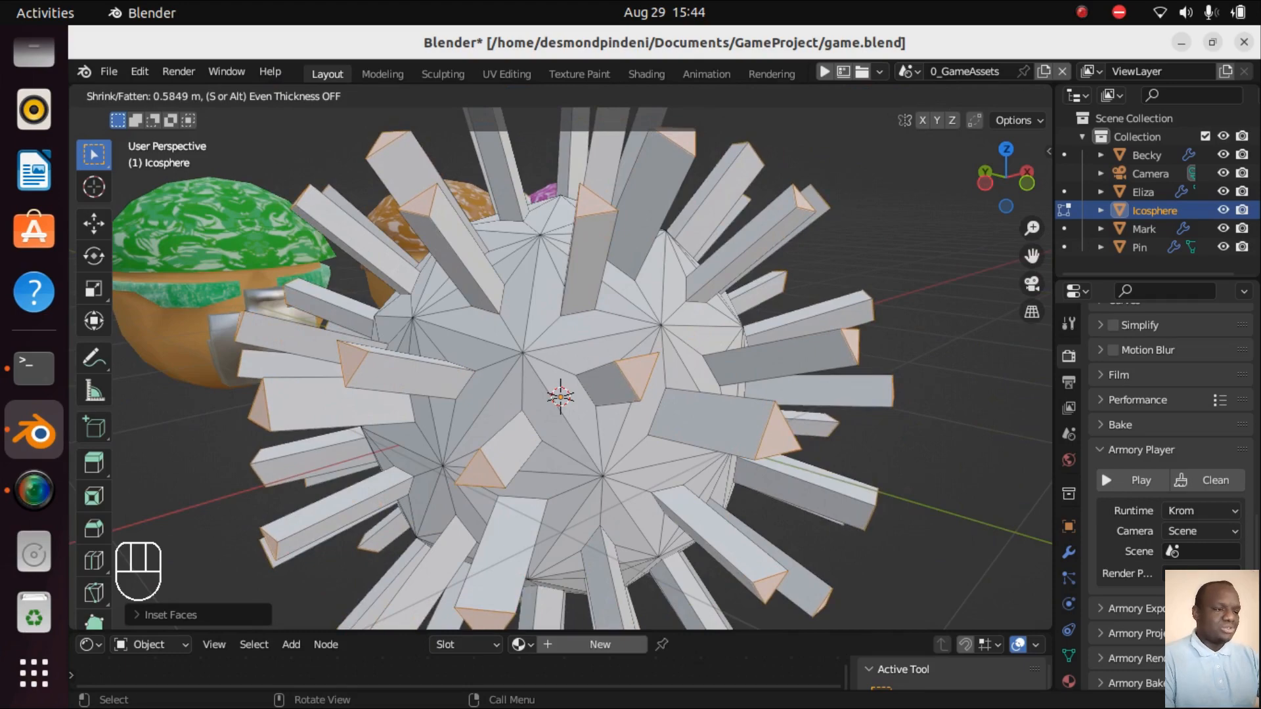
pyautogui.write('0.6')
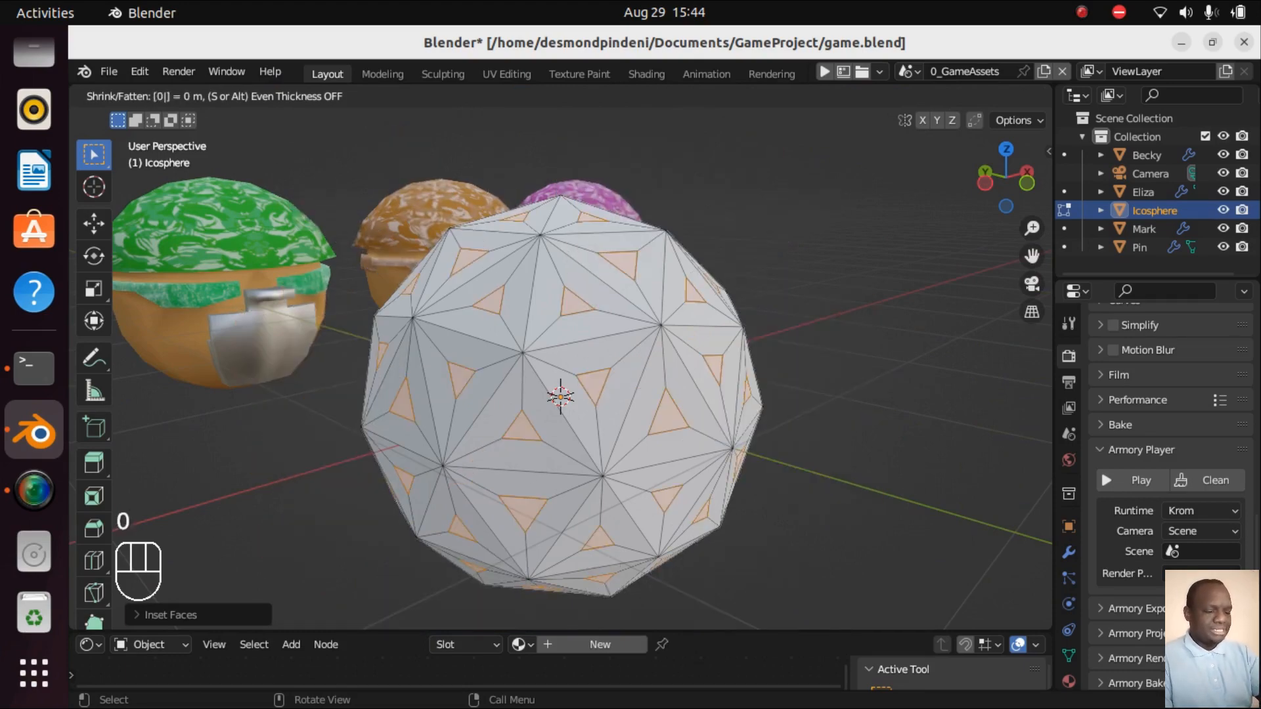
pyautogui.click(398, 583)
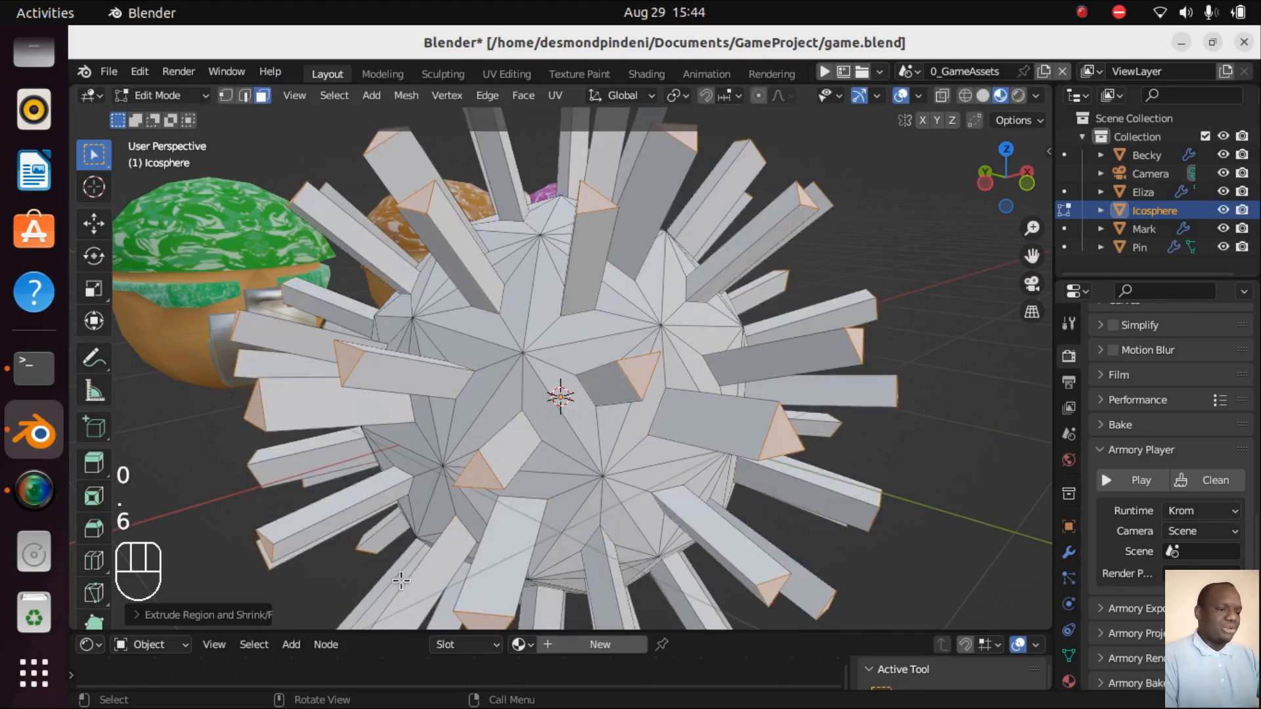
# Examine the extruded spikes on the ico sphere from several sides.
pyautogui.press('KP_6')
pyautogui.press('KP_6')
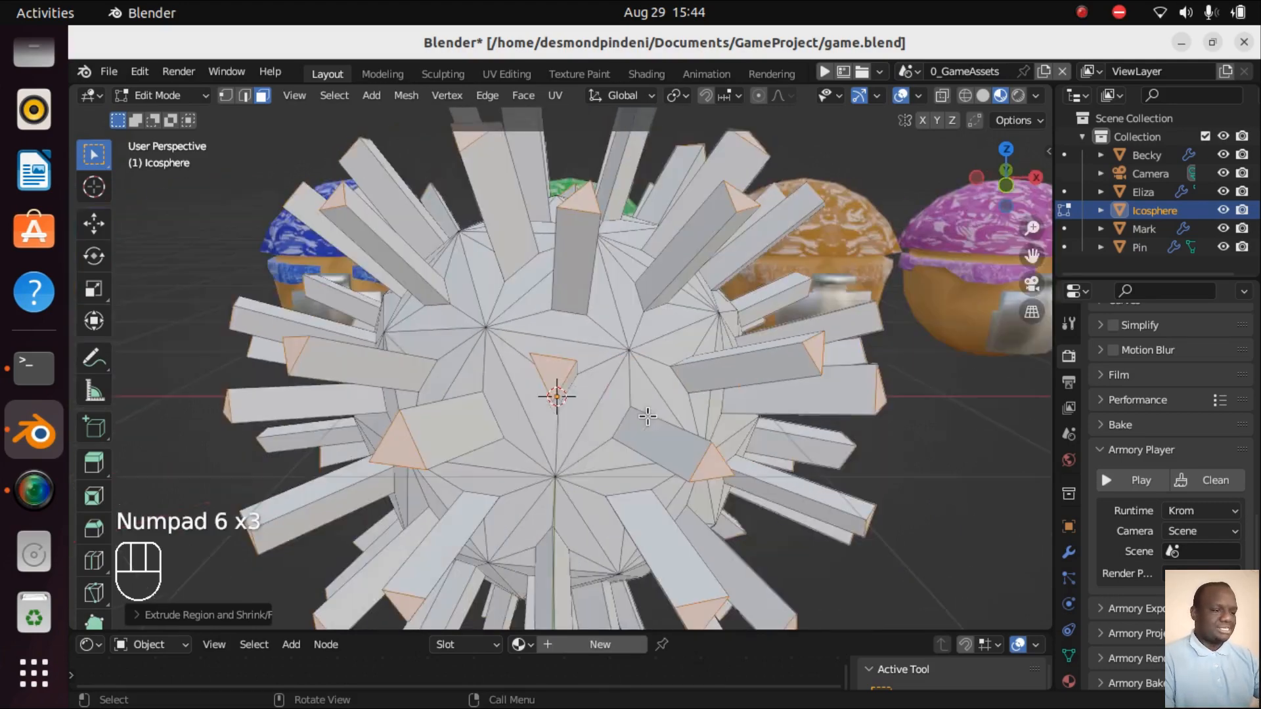
pyautogui.press('KP_6')
pyautogui.scroll(-5, 641, 416)
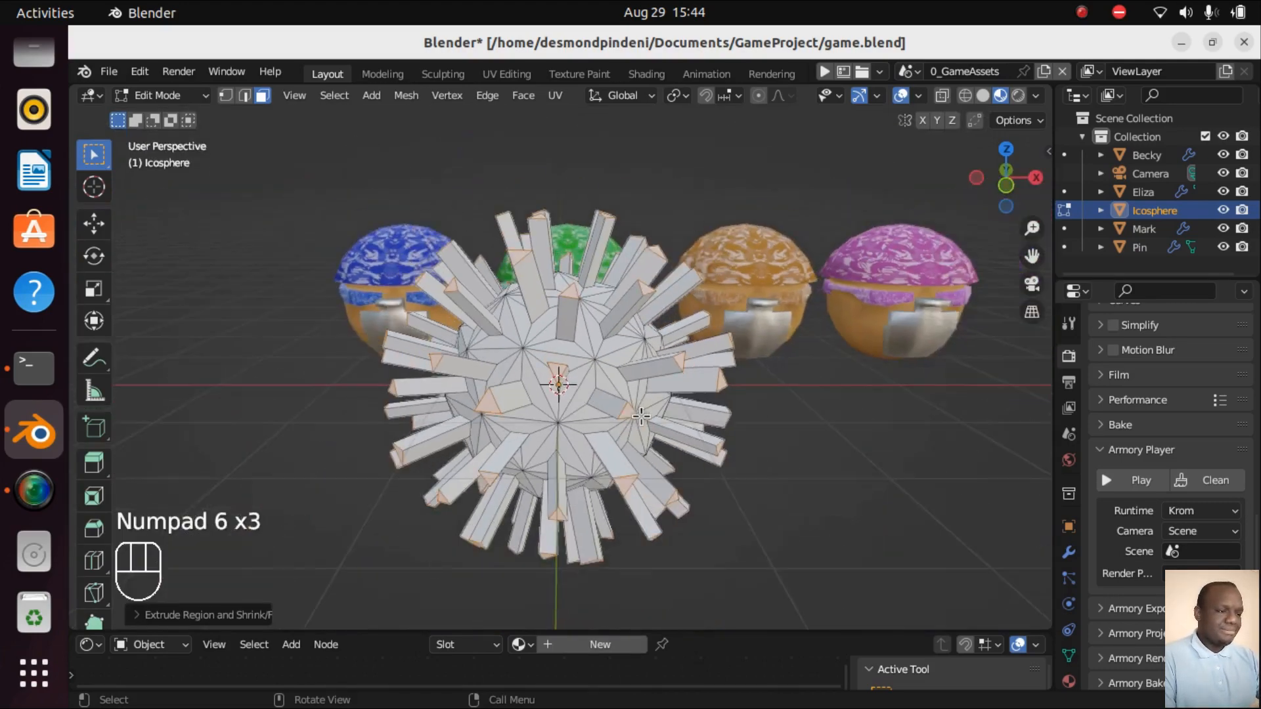
pyautogui.press('KP_4')
pyautogui.press('KP_4')
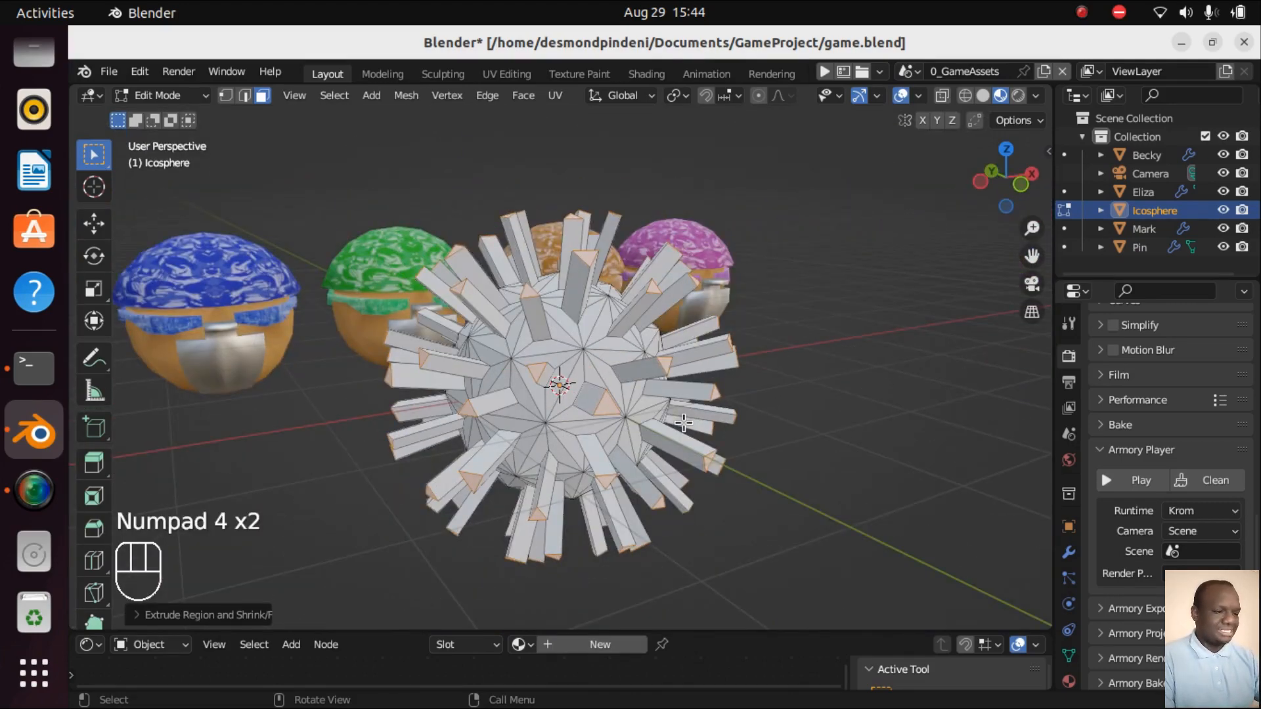
pyautogui.press('KP_4')
pyautogui.press('KP_4')
pyautogui.press('KP_4')
pyautogui.press('KP_4')
pyautogui.press('KP_4')
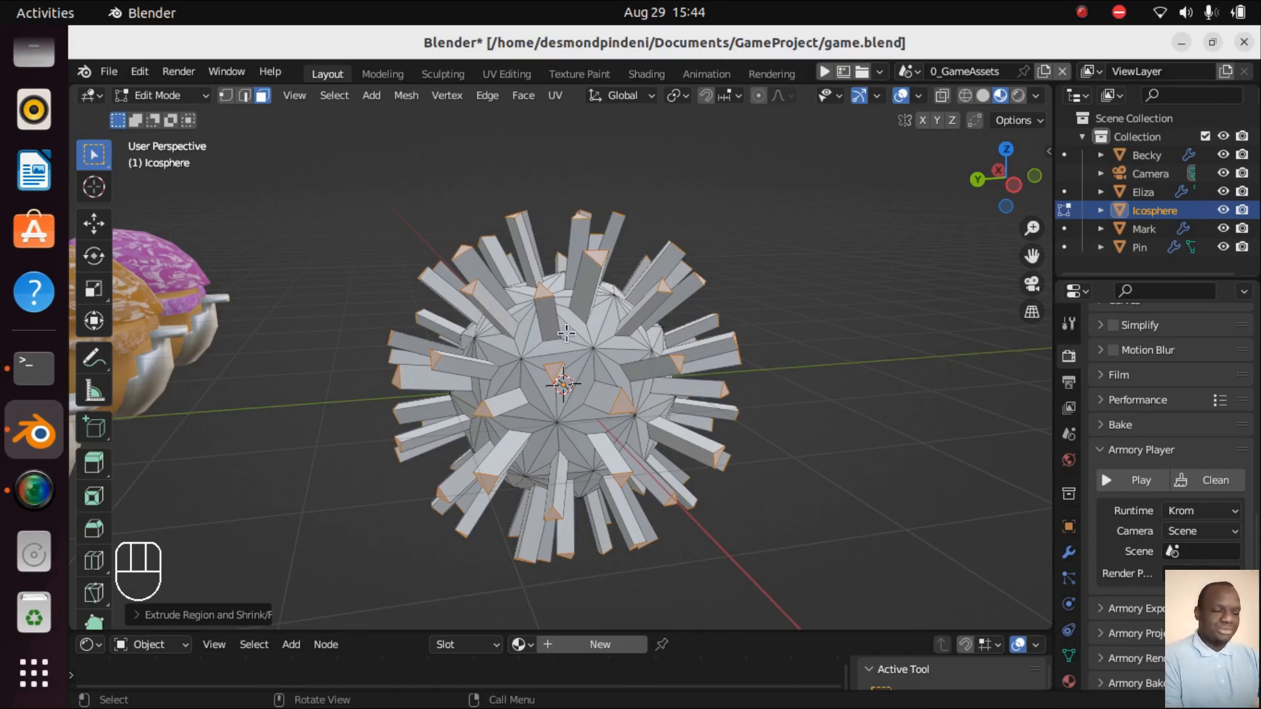
# Return to Object Mode and add a Subdivision Surface modifier to the ico sphere with the render level set to 1.
pyautogui.press('Tab')
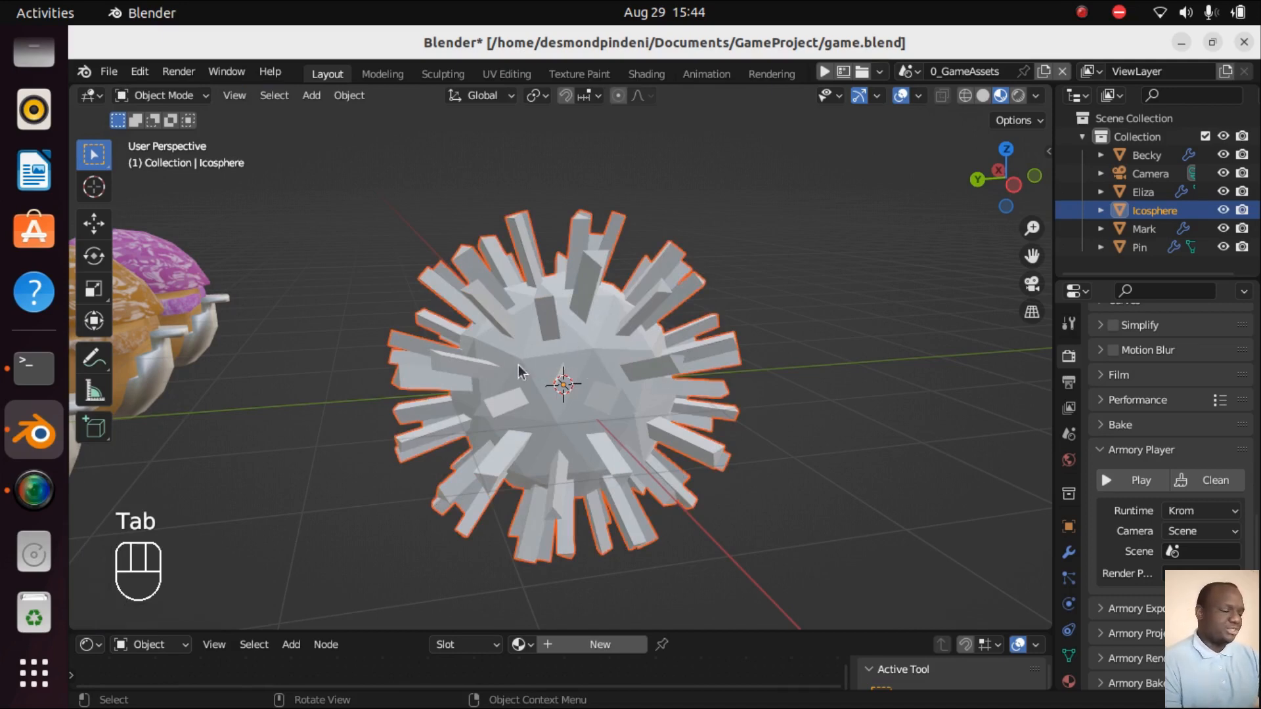
pyautogui.click(1068, 553)
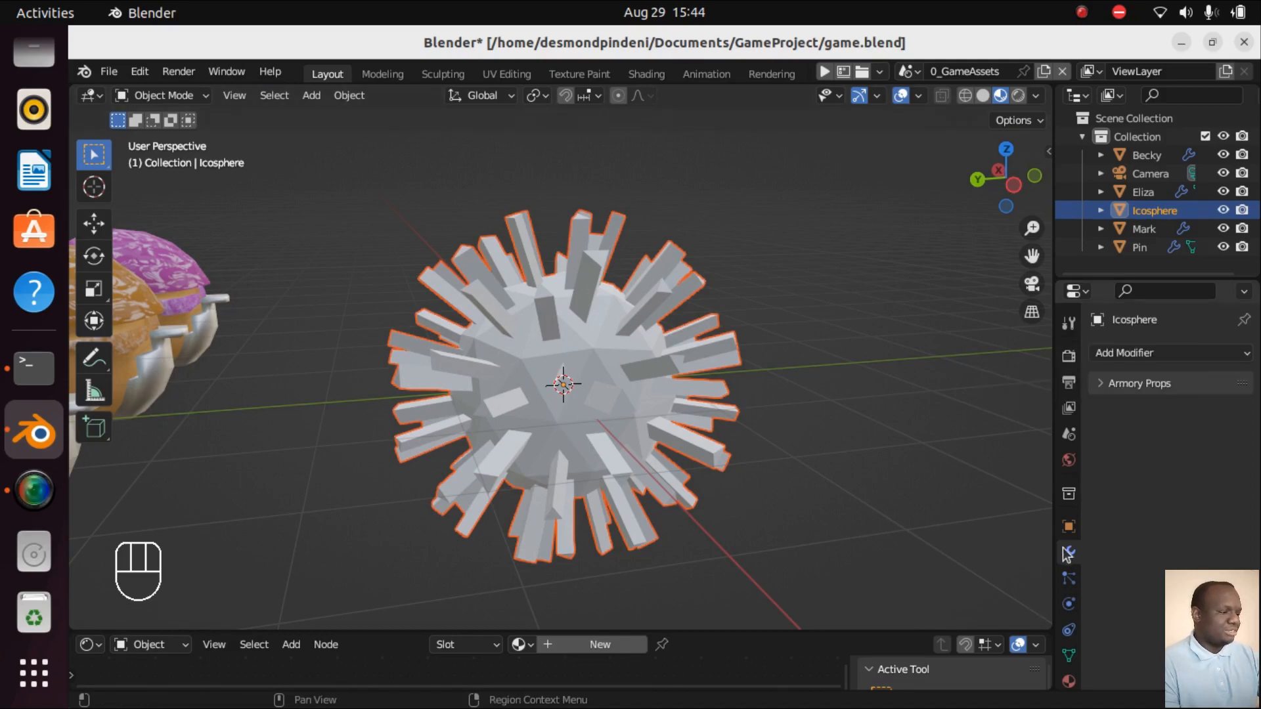
pyautogui.click(1185, 351)
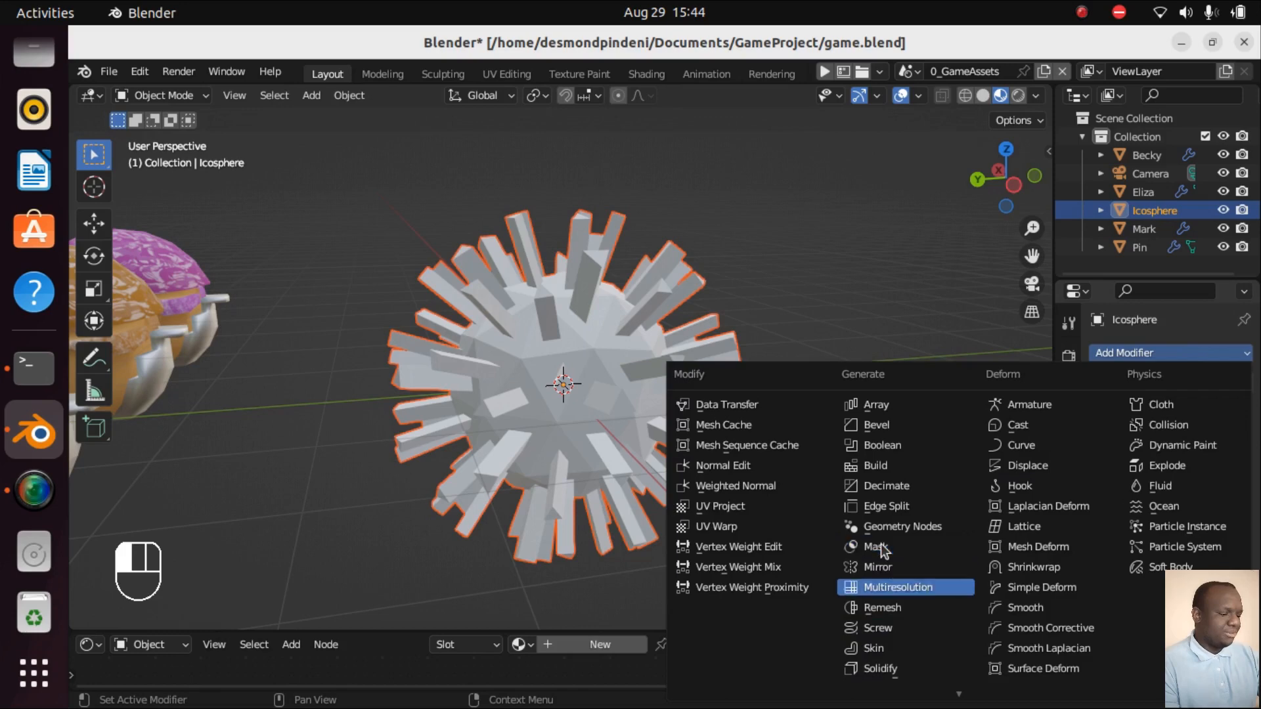
pyautogui.scroll(-4, 882, 549)
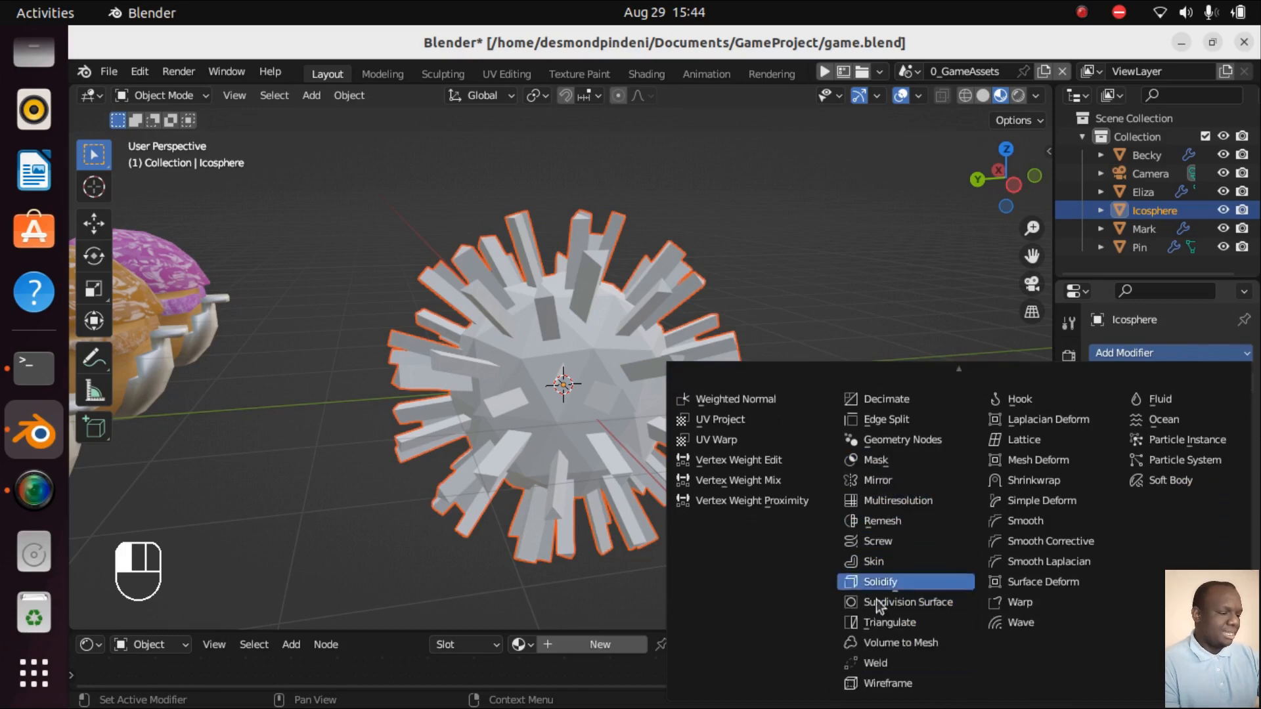
pyautogui.click(876, 603)
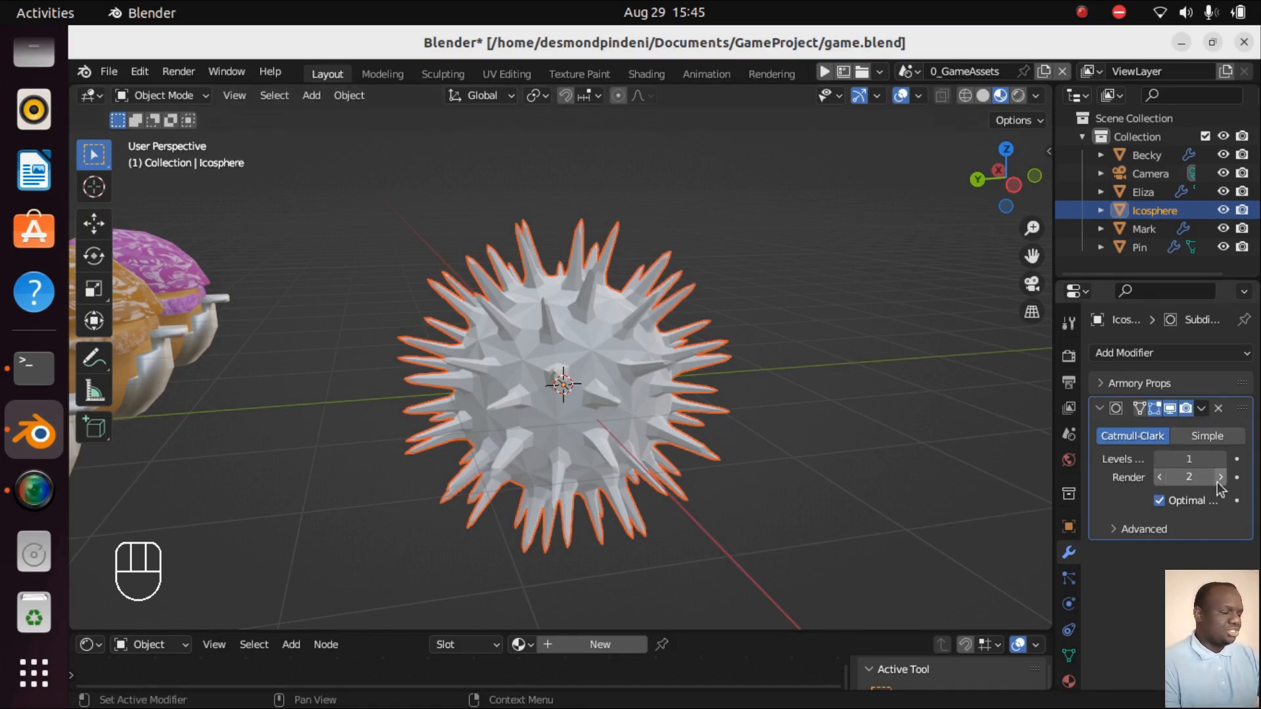
pyautogui.click(1164, 475)
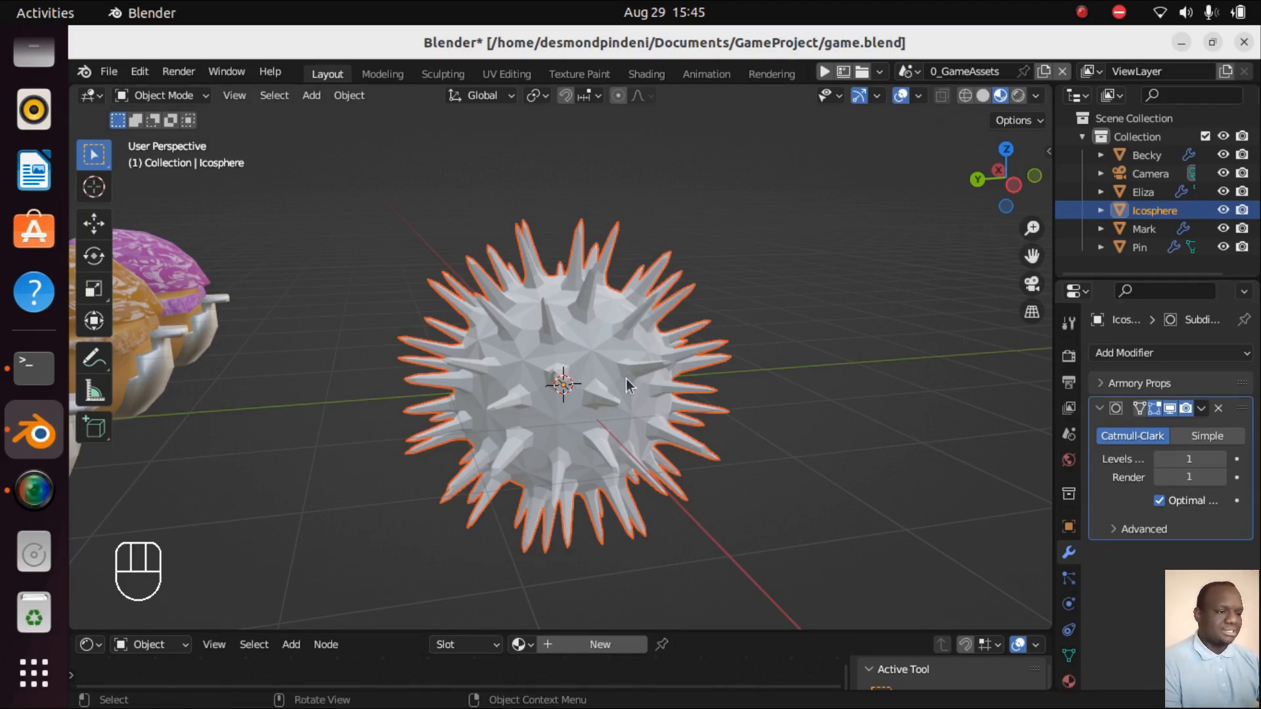
# Inspect the subdivided spiky sphere from all around.
pyautogui.press('KP_6')
pyautogui.press('KP_6')
pyautogui.press('KP_6')
pyautogui.press('KP_6')
pyautogui.press('KP_6')
pyautogui.press('KP_6')
pyautogui.press('KP_6')
pyautogui.press('KP_6')
pyautogui.press('KP_6')
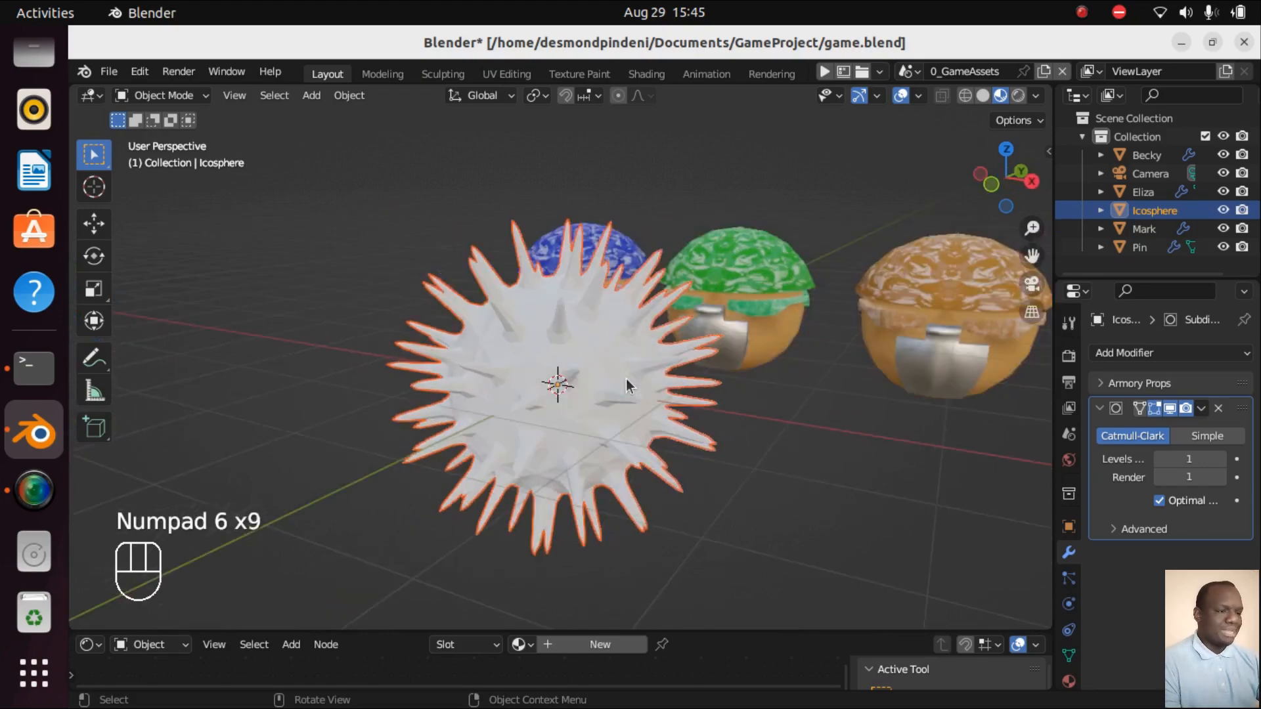
pyautogui.press('KP_4')
pyautogui.press('KP_4')
pyautogui.press('KP_4')
pyautogui.press('KP_4')
pyautogui.press('KP_4')
pyautogui.press('KP_4')
pyautogui.press('KP_4')
pyautogui.press('KP_4')
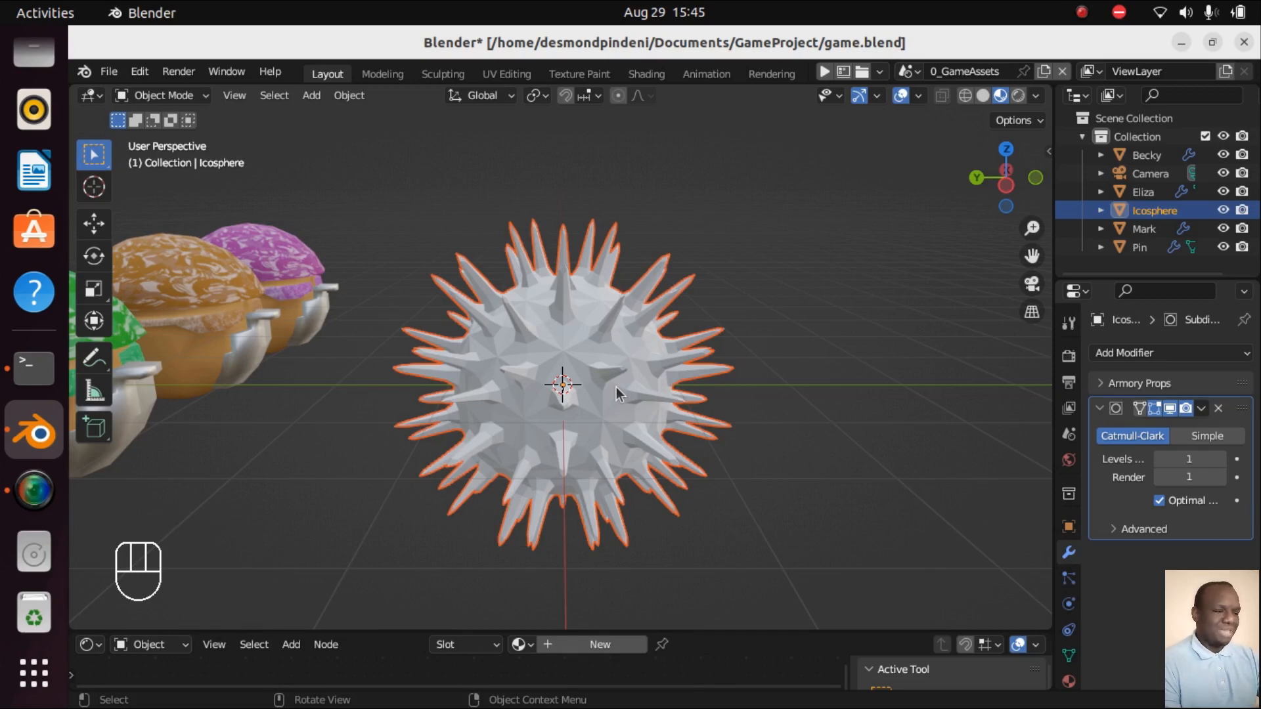
# Apply Shade Smooth to the spiky sphere.
pyautogui.scroll(2, 600, 423)
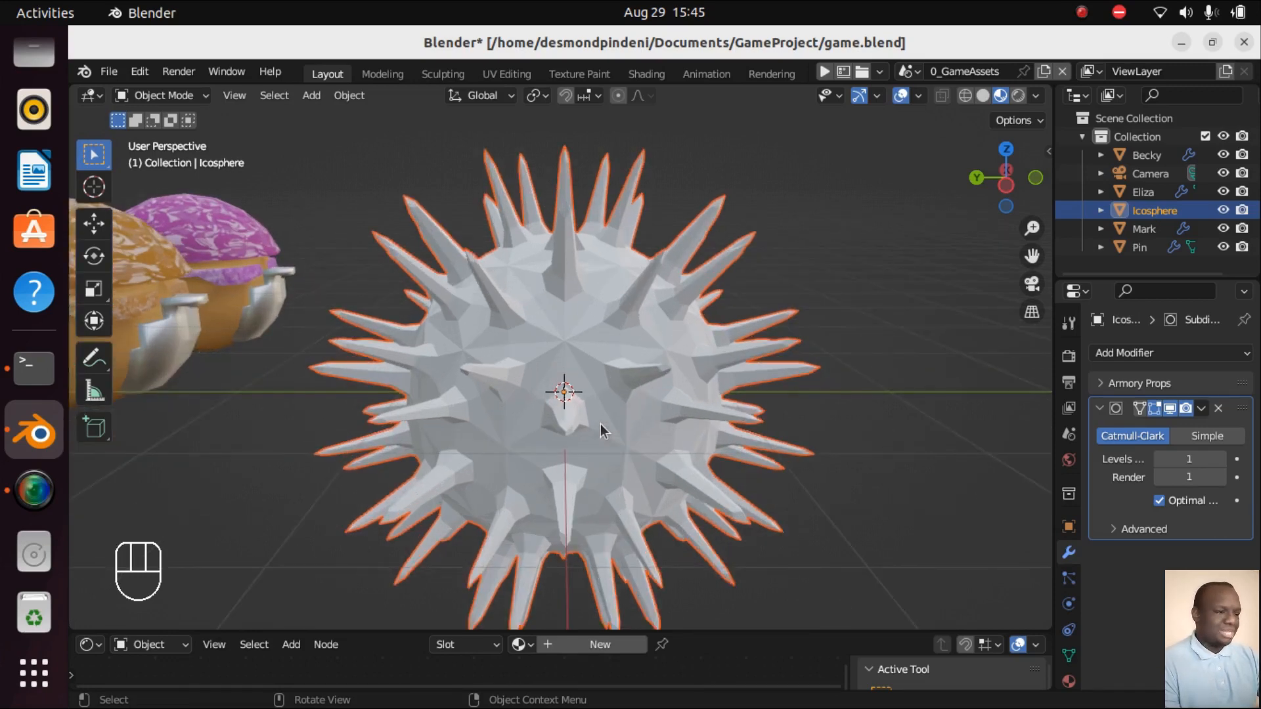
pyautogui.rightClick(583, 329)
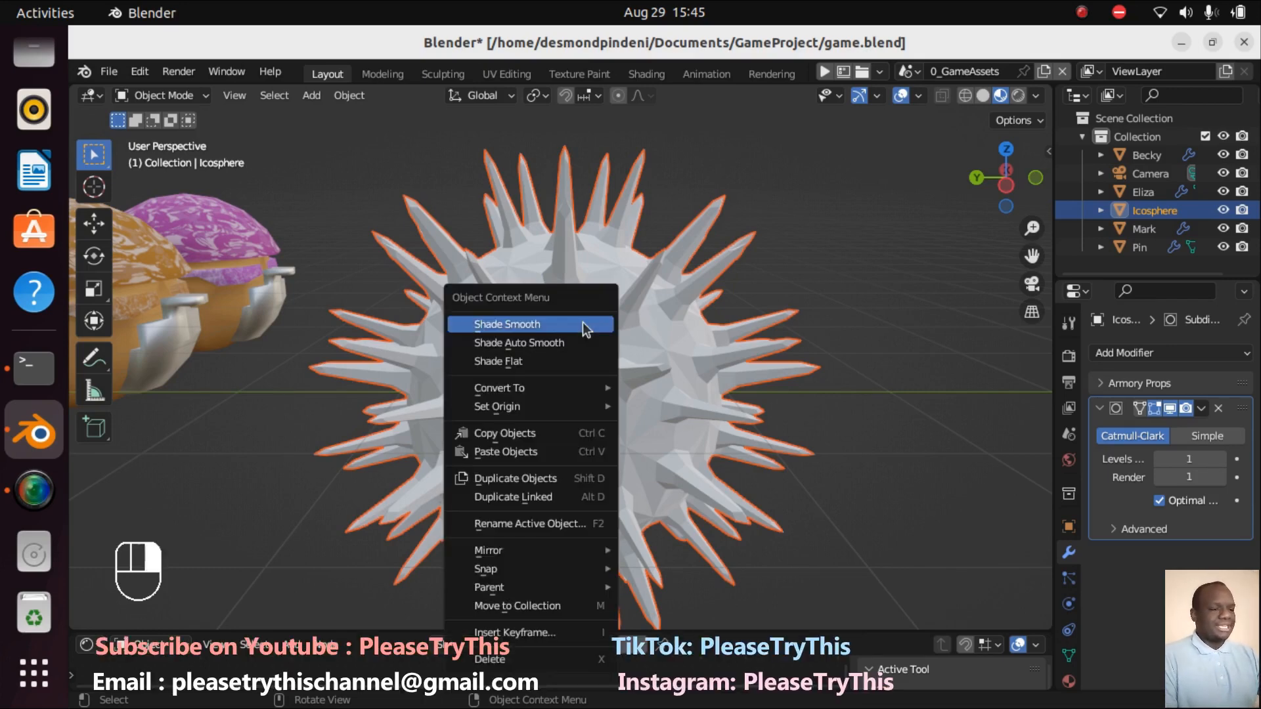
pyautogui.click(528, 326)
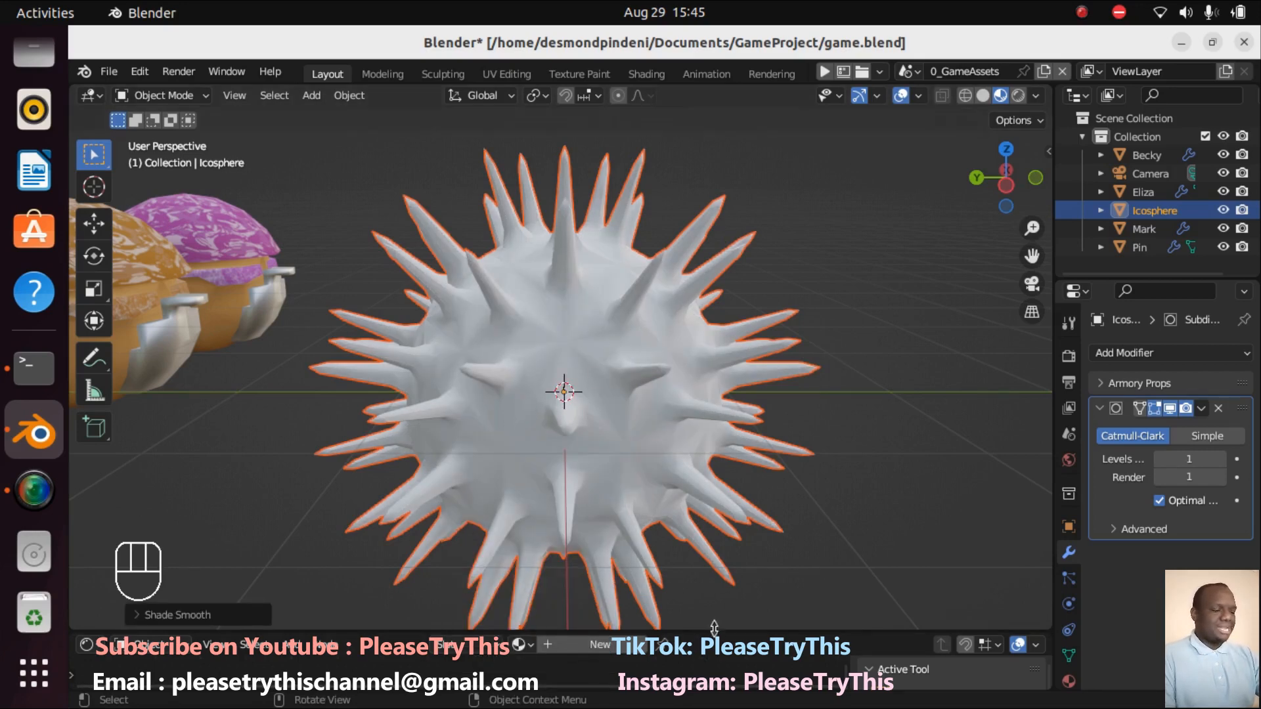
# Enlarge the node editor area and give the spiky sphere a new material named RedVirus.
pyautogui.moveTo(714, 630); pyautogui.dragTo(197, 396)
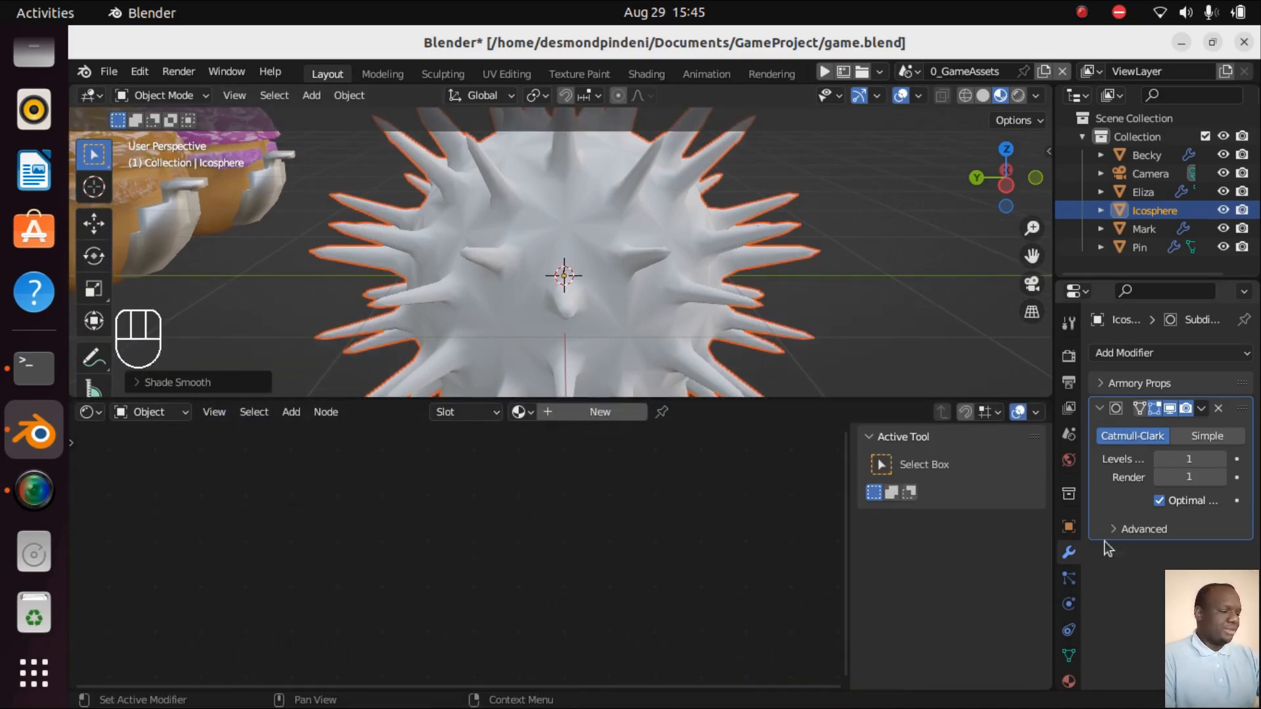
pyautogui.click(1069, 683)
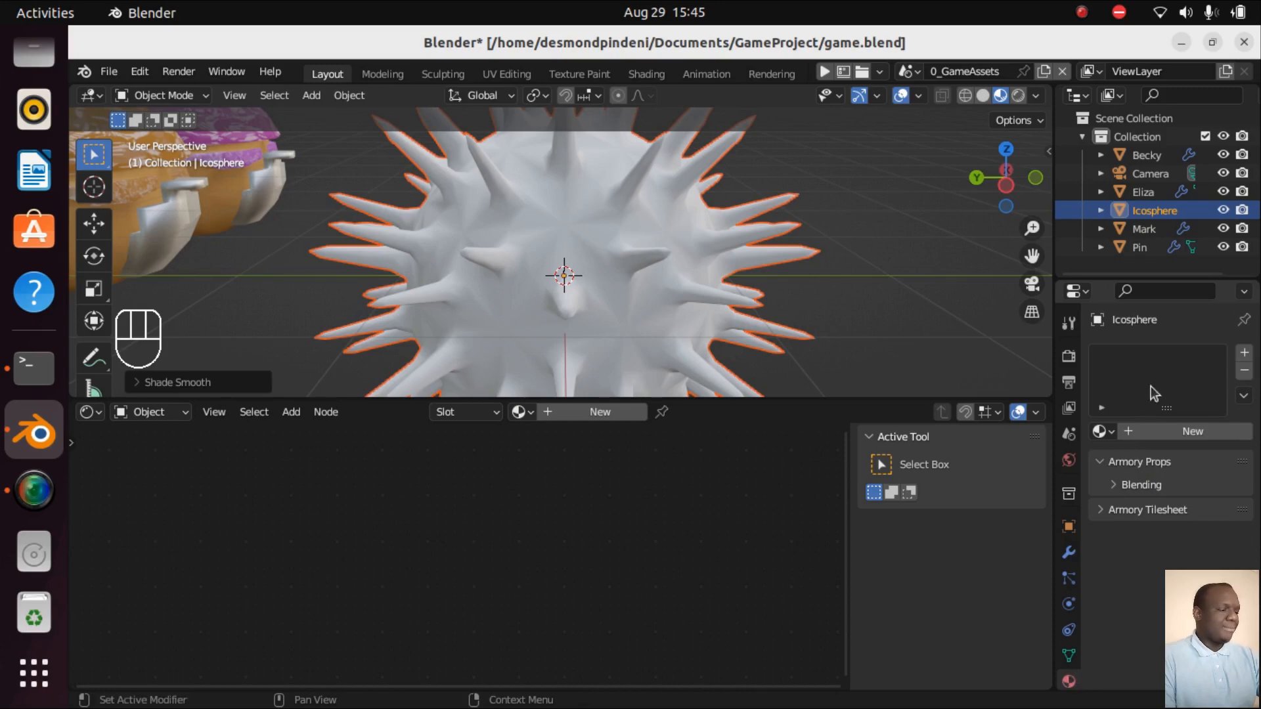
pyautogui.click(1144, 430)
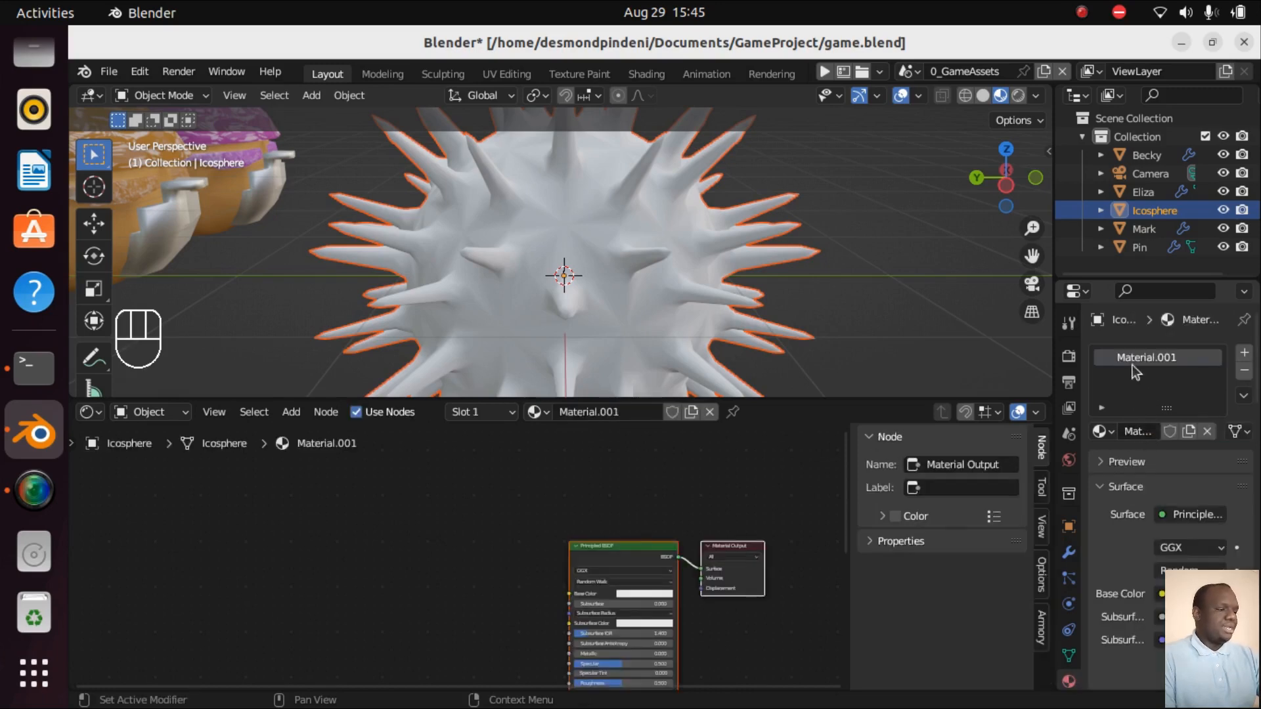
pyautogui.doubleClick(1138, 356)
pyautogui.press('BackSpace')
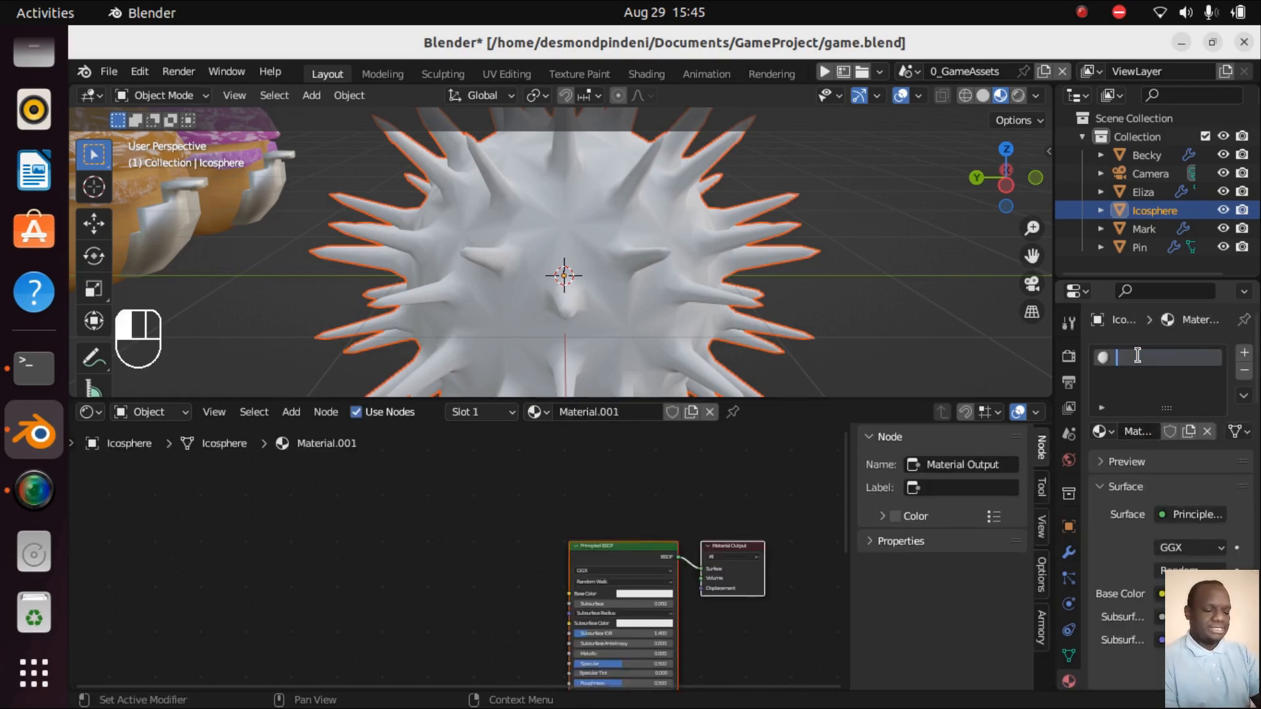
pyautogui.write('RedVirus')
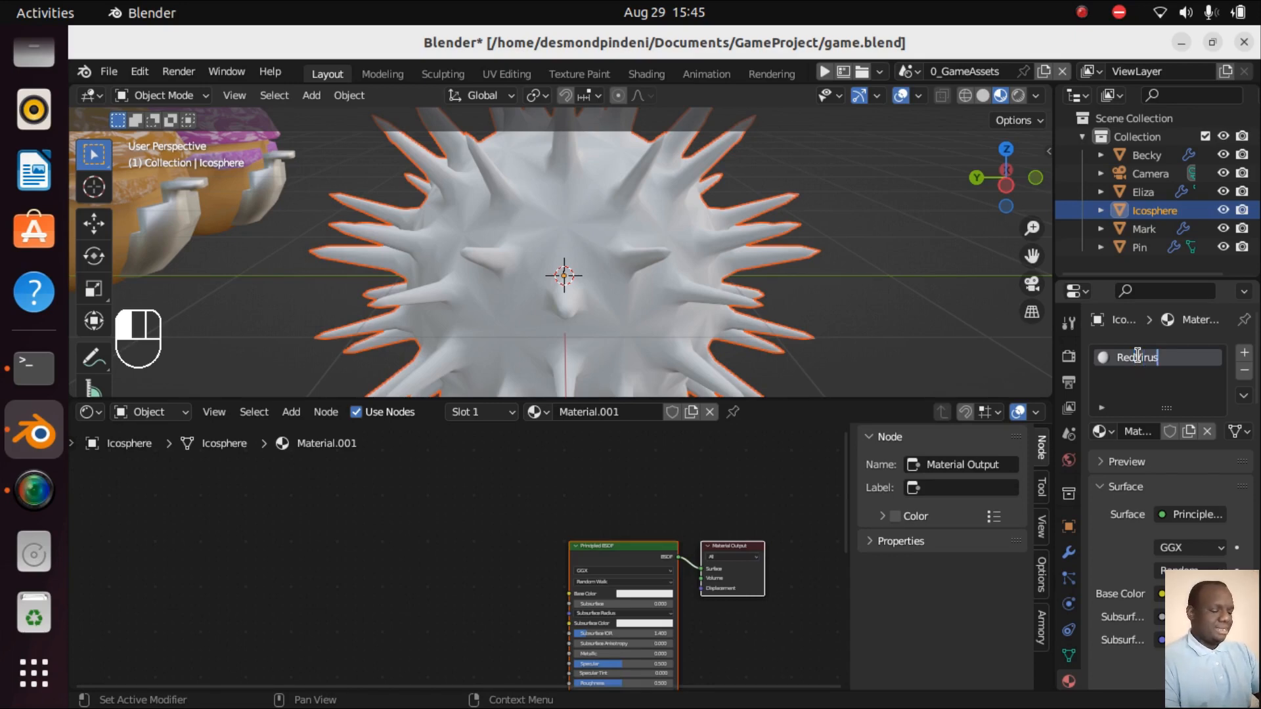
pyautogui.press('Return')
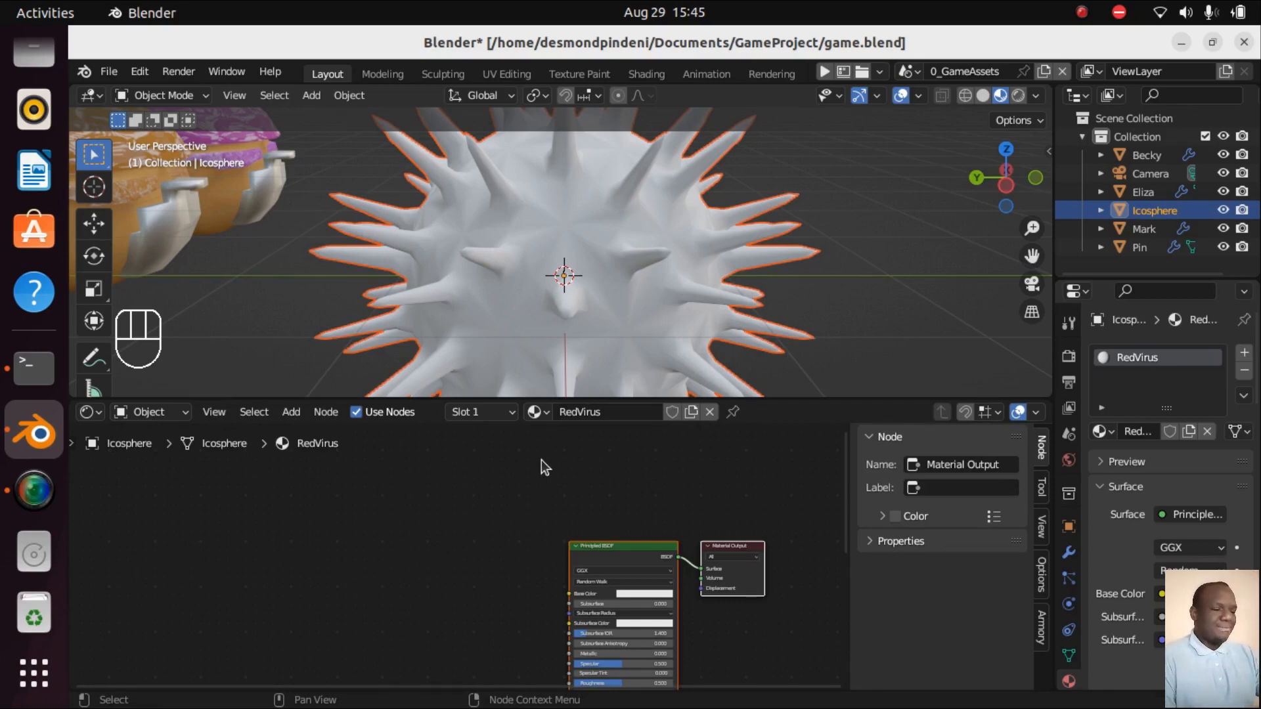
# Set the Base Color of the RedVirus material's Principled BSDF to a saturated bright red.
pyautogui.moveTo(606, 548); pyautogui.dragTo(532, 464)
pyautogui.scroll(1, 539, 612)
pyautogui.scroll(2, 539, 613)
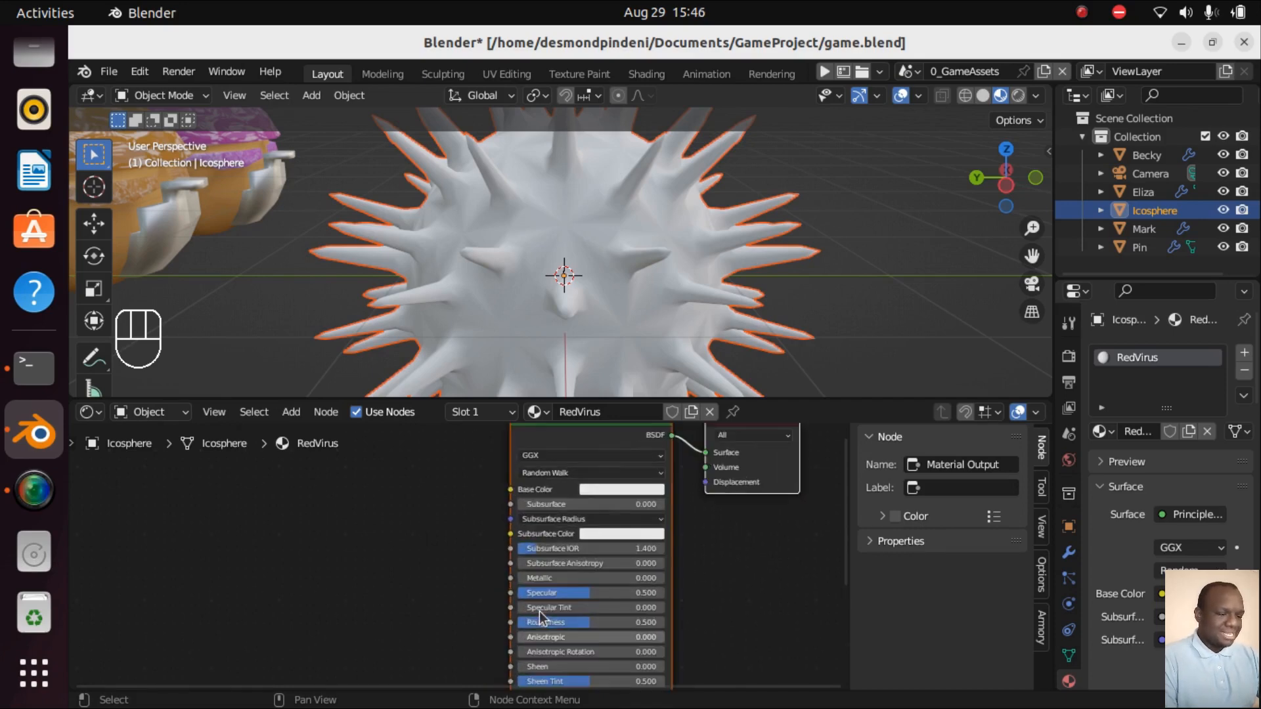
pyautogui.click(661, 477)
pyautogui.moveTo(661, 306); pyautogui.dragTo(661, 353)
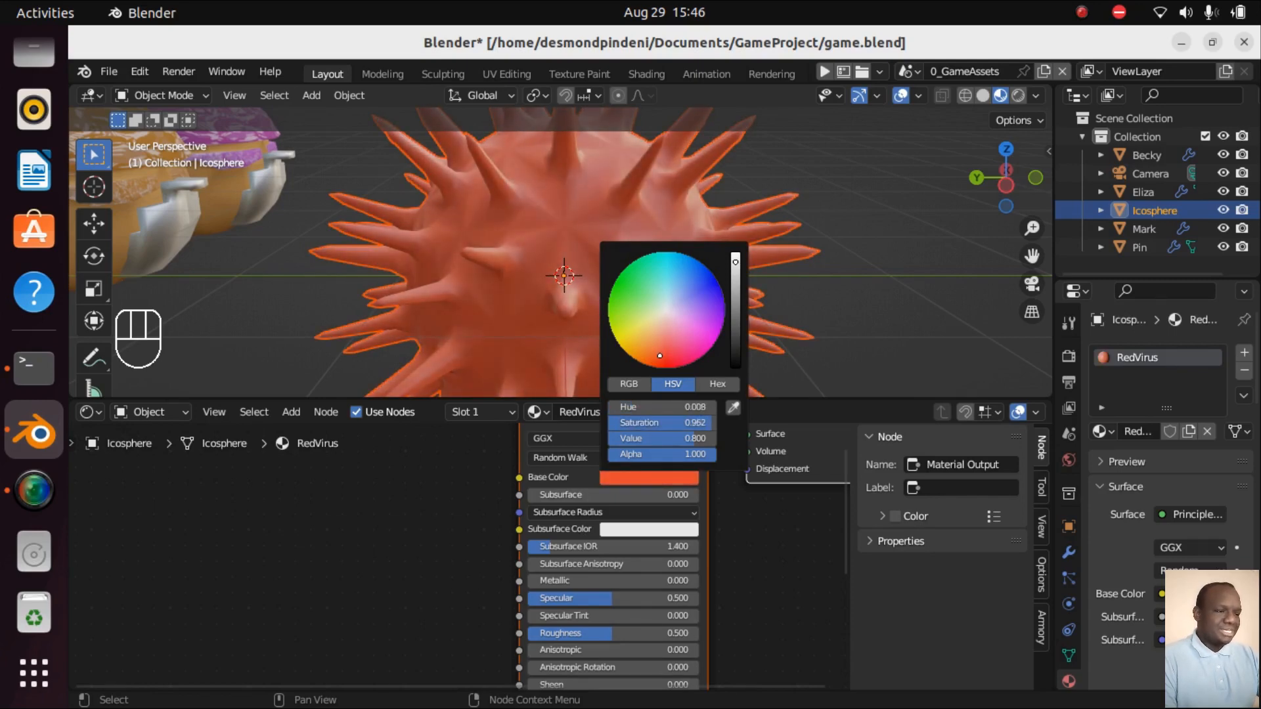
pyautogui.moveTo(660, 356); pyautogui.dragTo(663, 364)
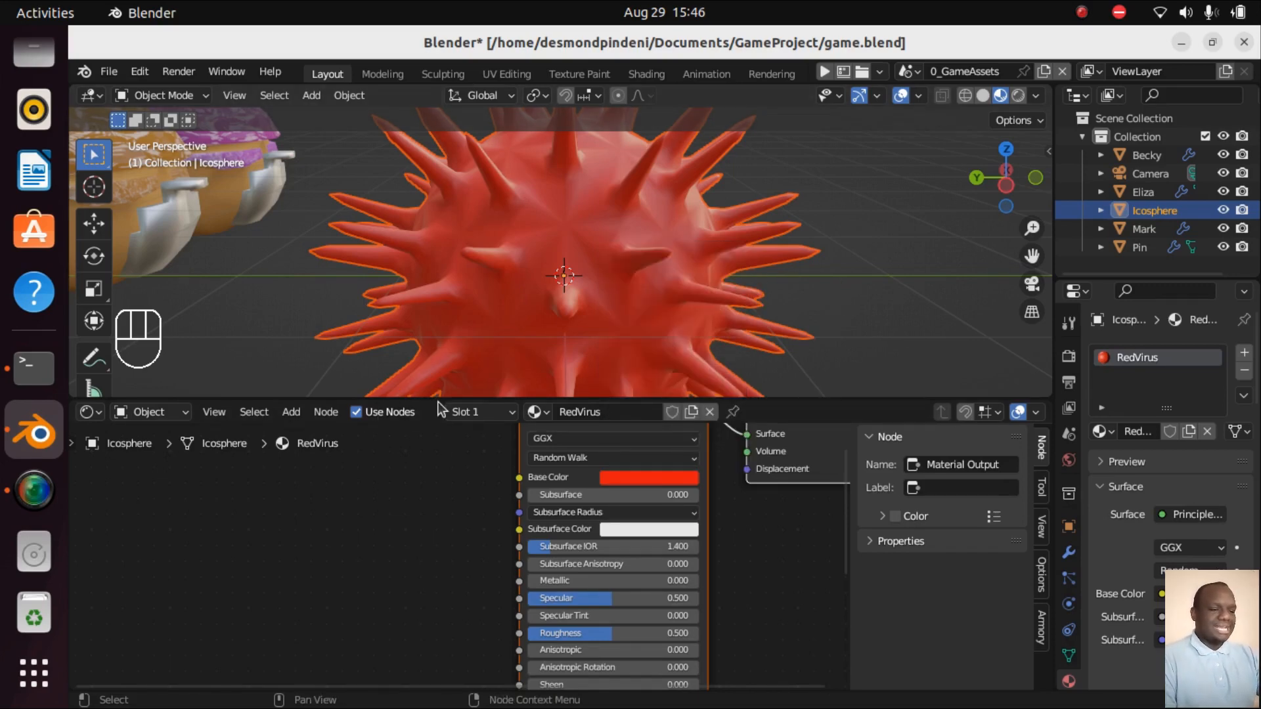
# Enlarge the 3D view again and check the red virus from close up and from all sides beside the heads.
pyautogui.moveTo(436, 402); pyautogui.dragTo(427, 645)
pyautogui.scroll(4, 623, 436)
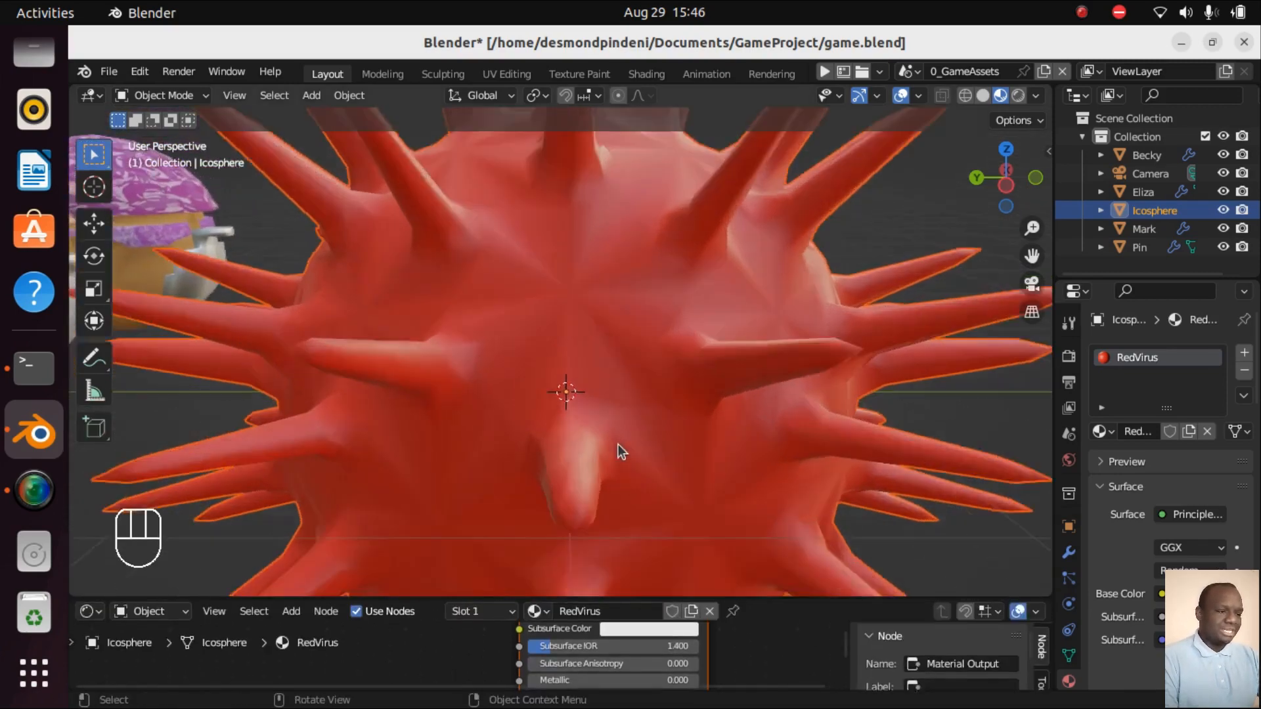
pyautogui.scroll(-5, 617, 444)
pyautogui.press('KP_6')
pyautogui.press('KP_6')
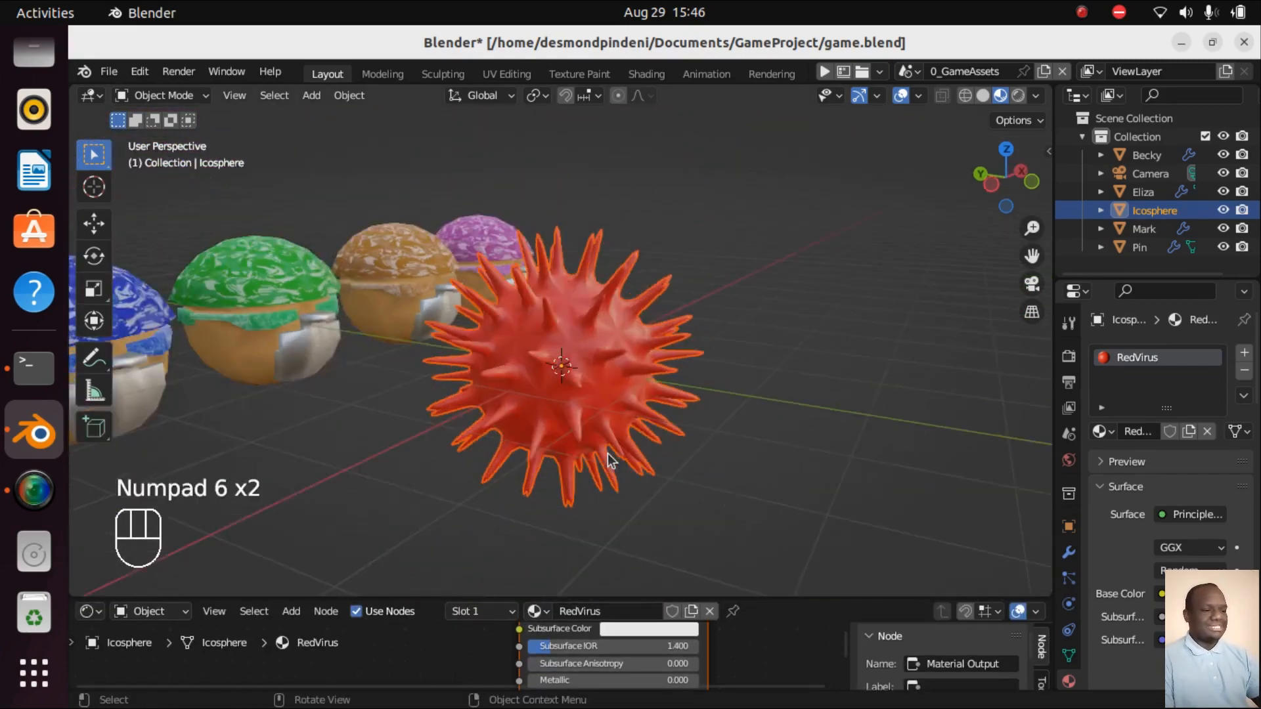
pyautogui.press('KP_6')
pyautogui.press('KP_6')
pyautogui.press('KP_6')
pyautogui.press('KP_6')
pyautogui.press('KP_6')
pyautogui.press('KP_6')
pyautogui.press('KP_6')
pyautogui.press('KP_6')
pyautogui.press('KP_6')
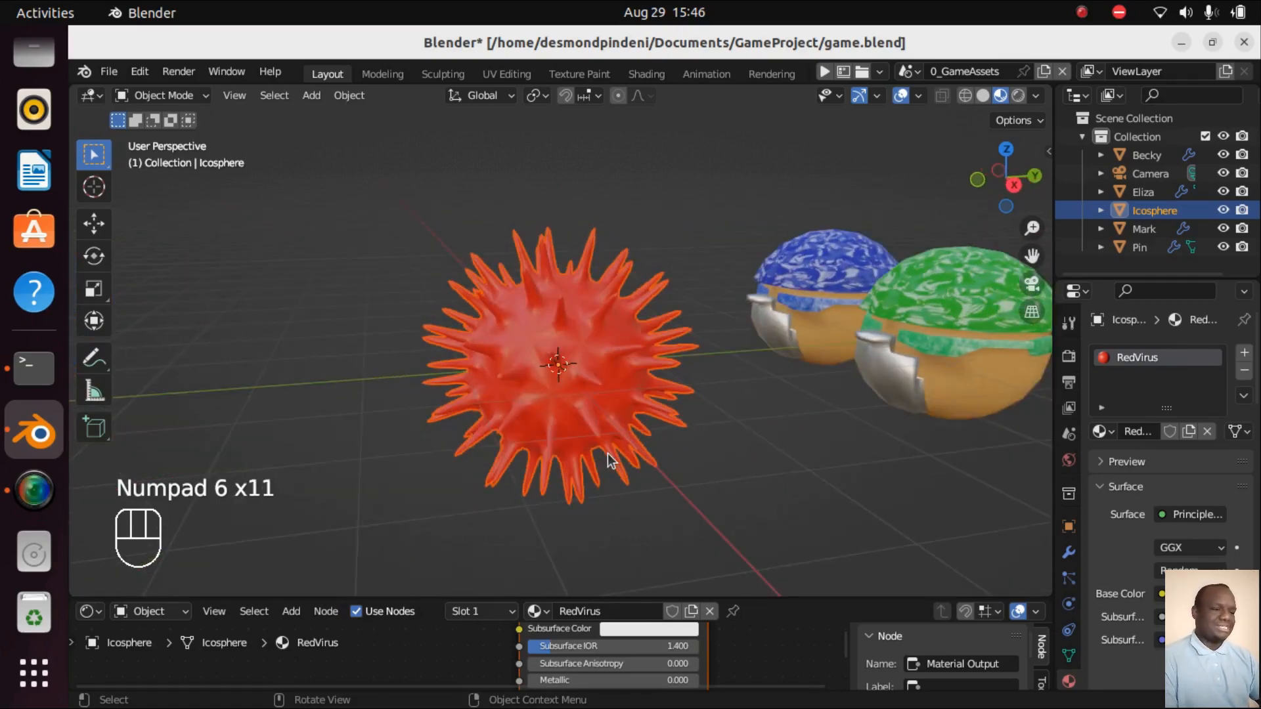
pyautogui.press('KP_4')
pyautogui.press('KP_4')
pyautogui.press('KP_4')
pyautogui.press('KP_4')
pyautogui.press('KP_4')
pyautogui.press('KP_4')
pyautogui.press('KP_4')
pyautogui.press('KP_4')
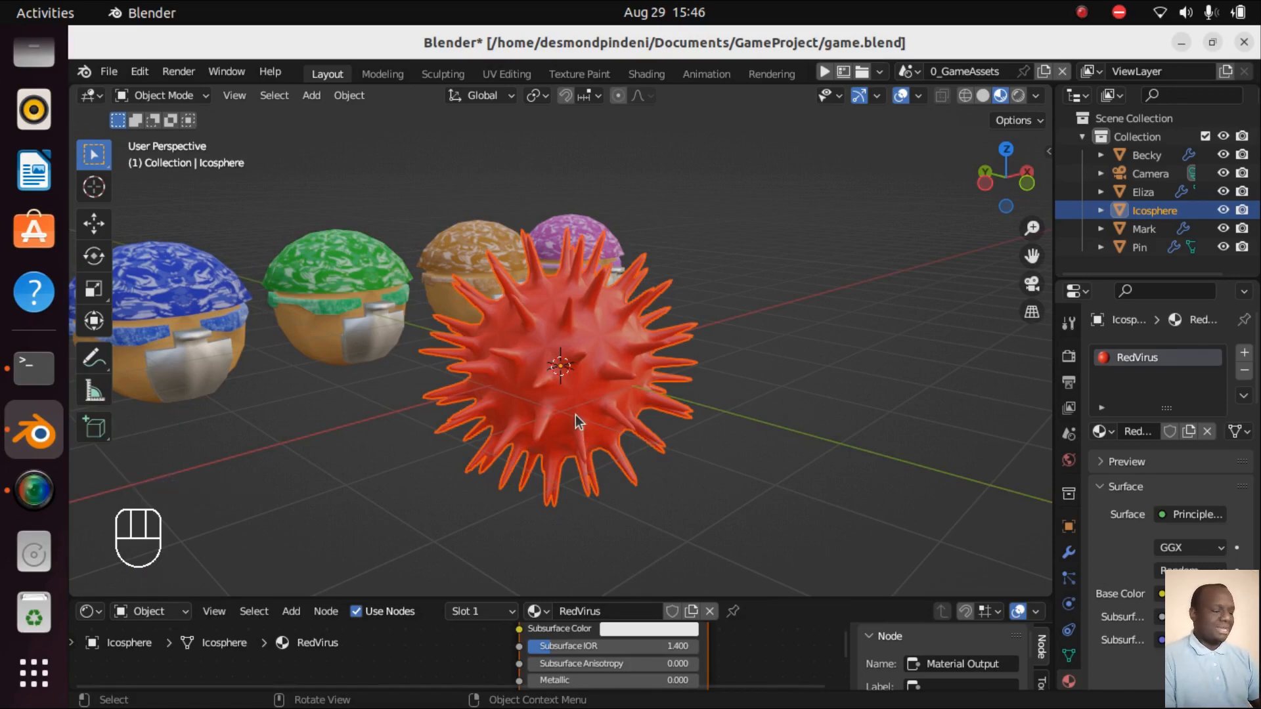
# Look through the scene camera and run the scene in the Armory Player.
pyautogui.press('KP_0')
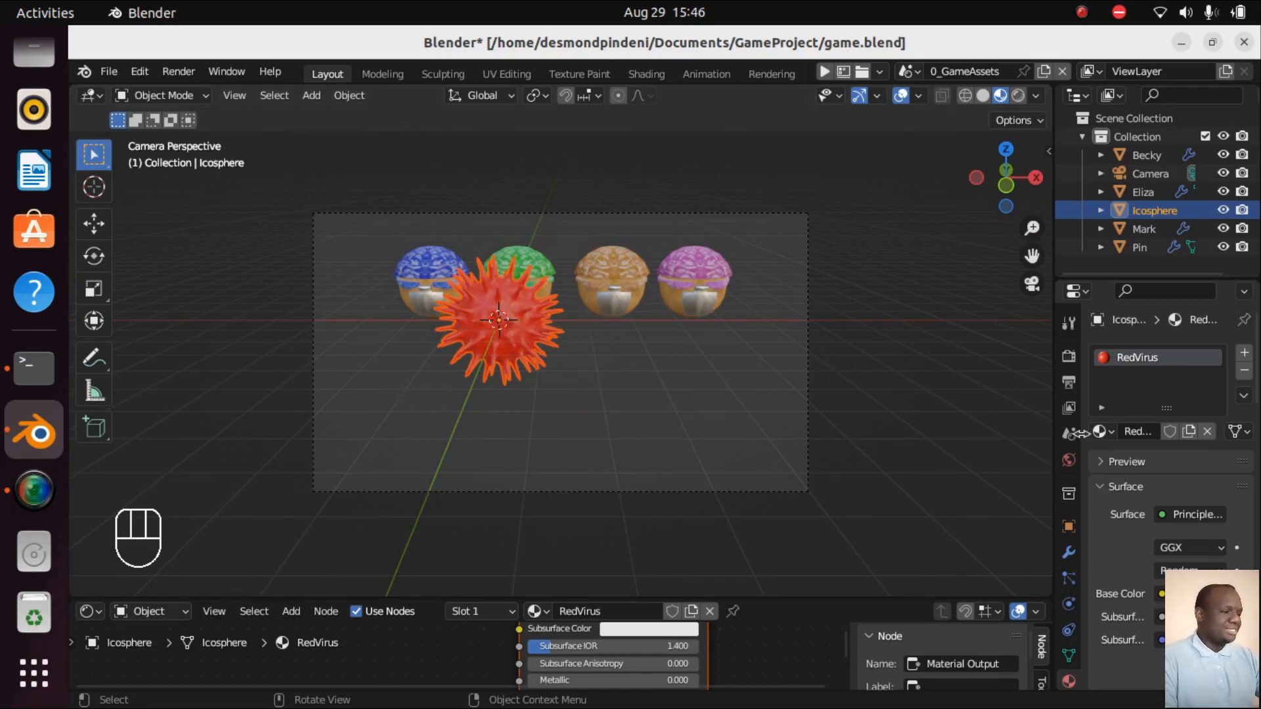
pyautogui.click(1069, 356)
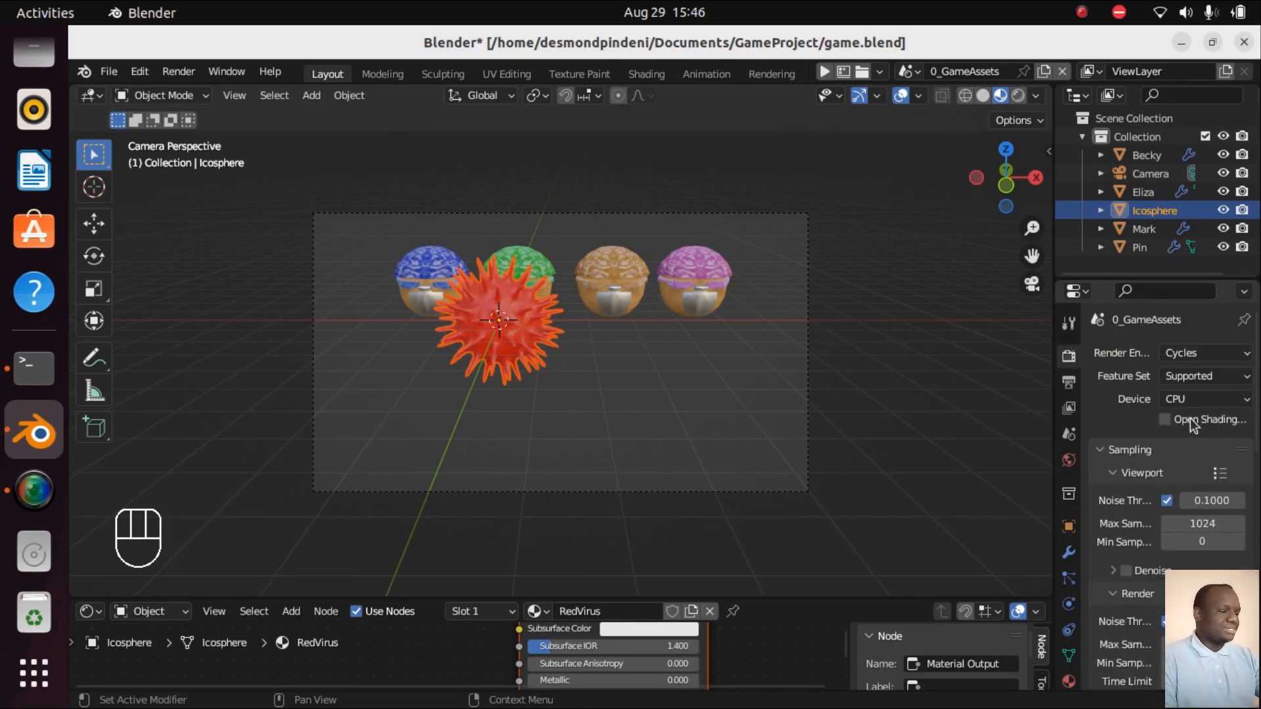
pyautogui.scroll(-15, 1177, 452)
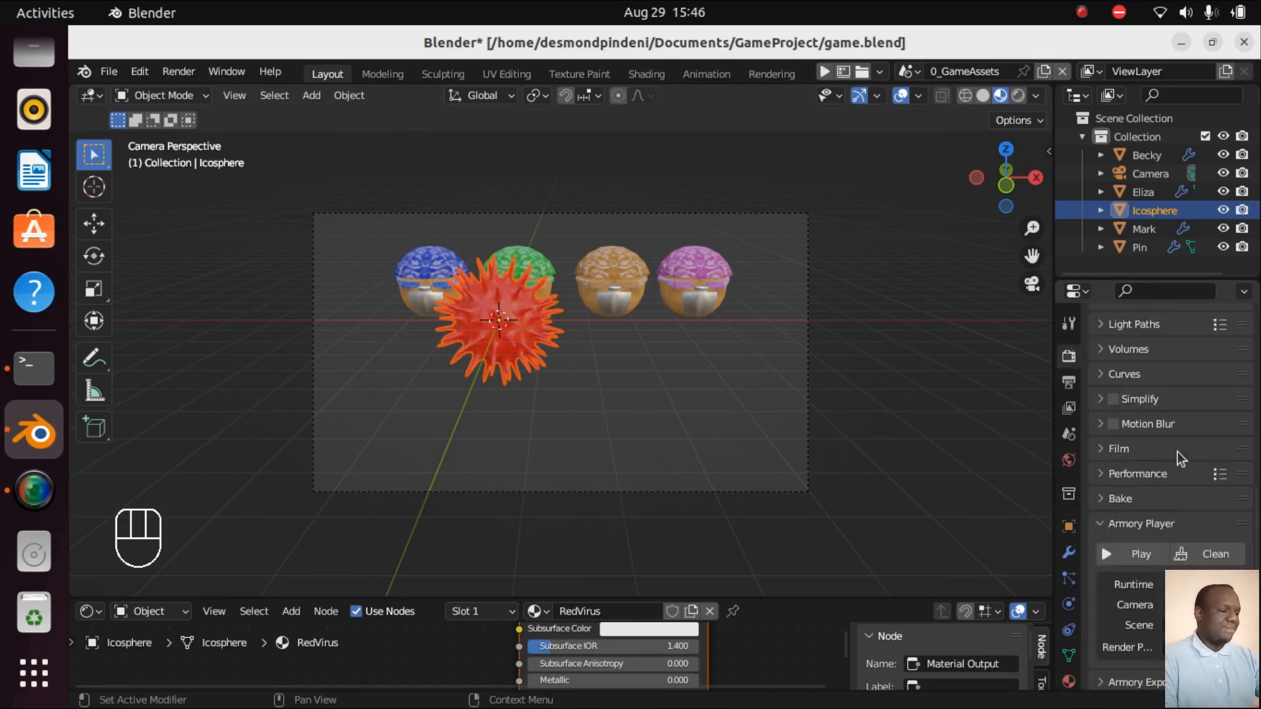
pyautogui.click(1125, 552)
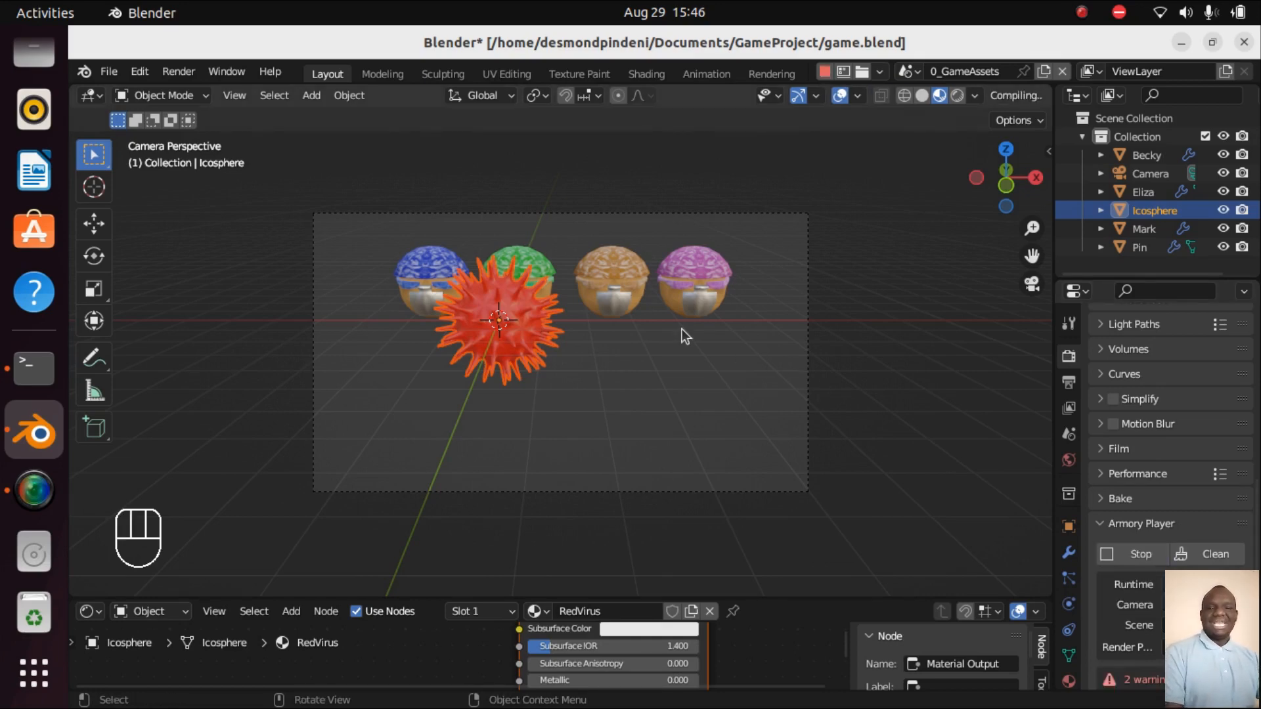